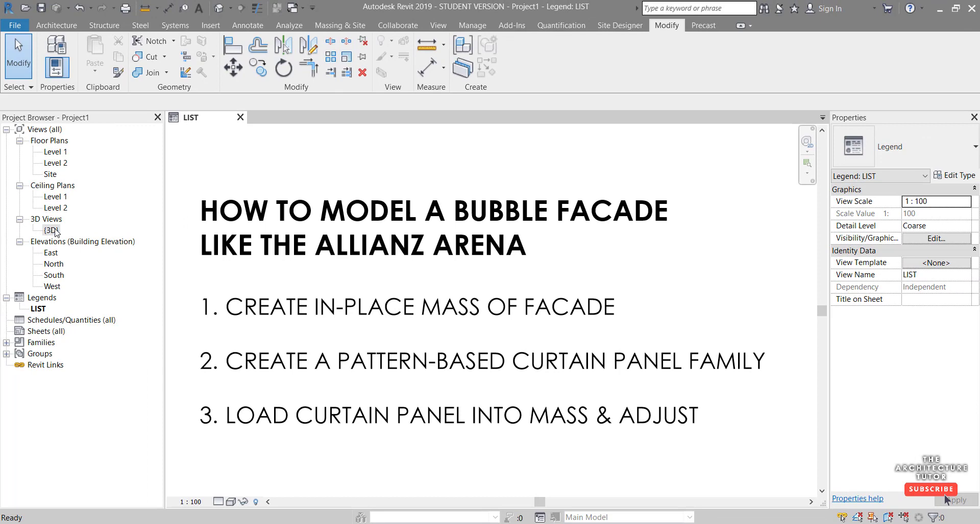
Step: Open the project's default {3D} view from the Project Browser
double_click(52, 230)
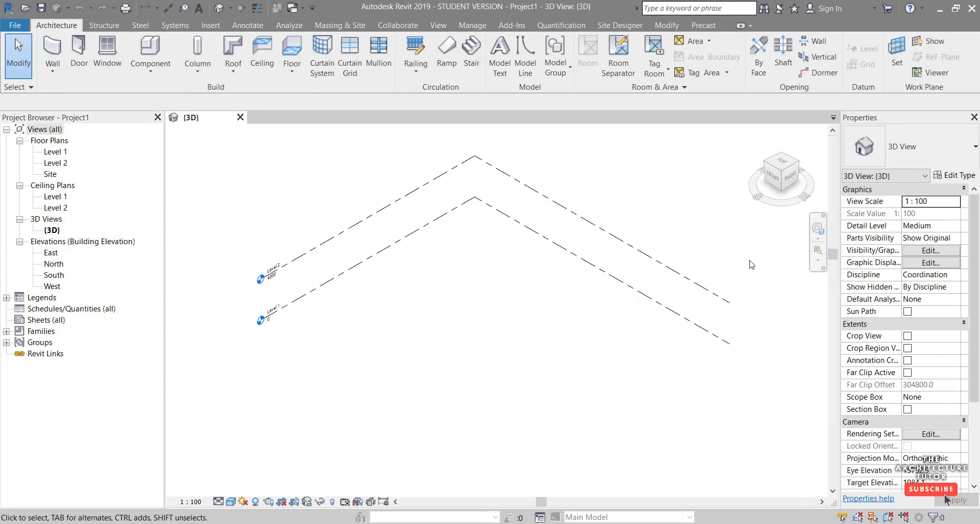
Step: From the Top view, start an In-Place Mass and dismiss the Show Mass notice
left_click(781, 164)
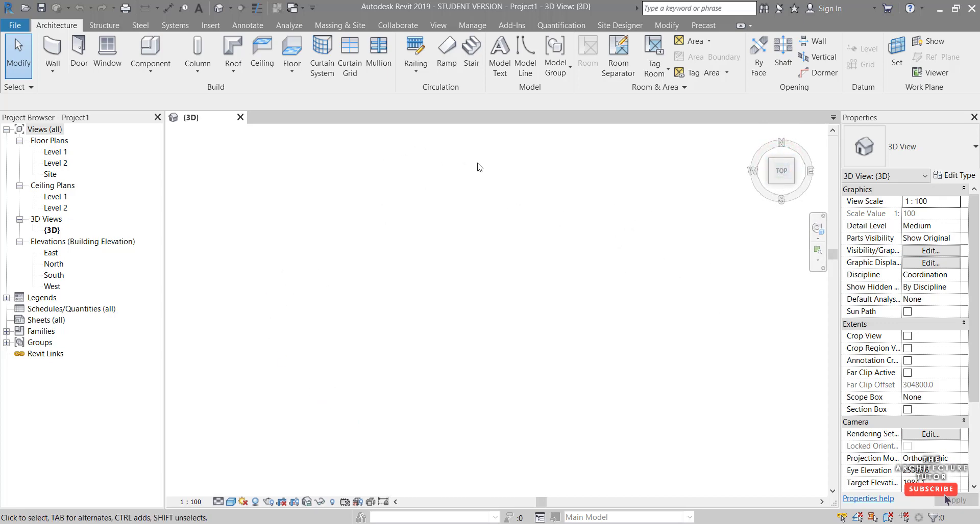
left_click(323, 24)
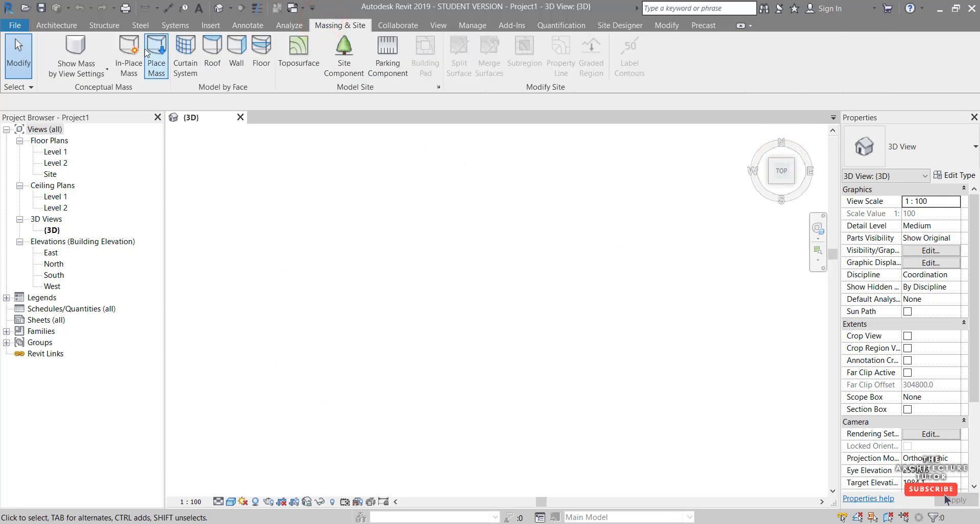
left_click(129, 51)
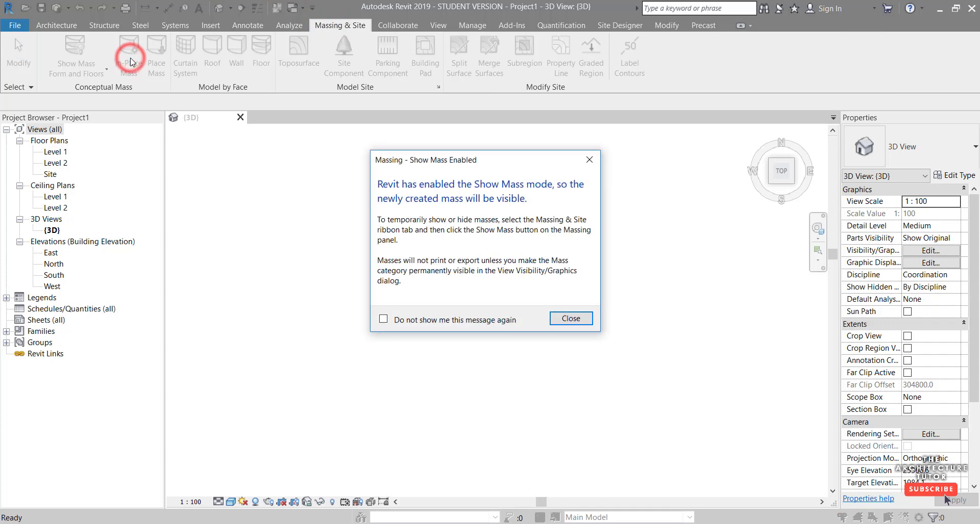
left_click(561, 319)
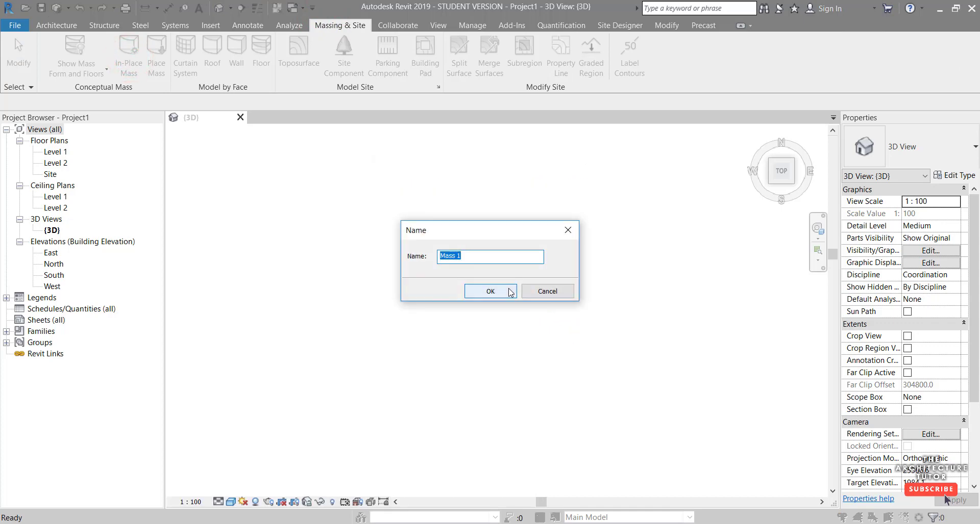
Step: Name the mass Mass 1 and draw a 70 m start-end-radius arc on Level 1
left_click(490, 291)
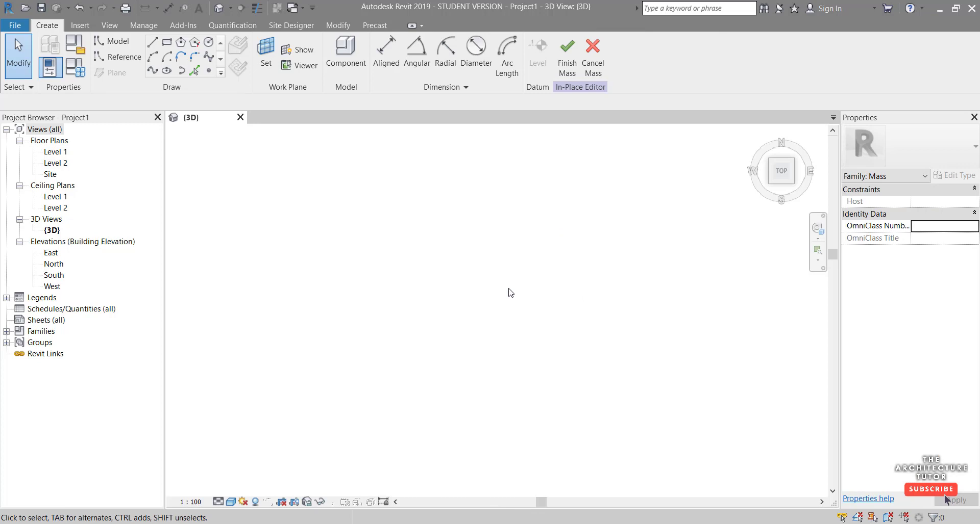
left_click(264, 57)
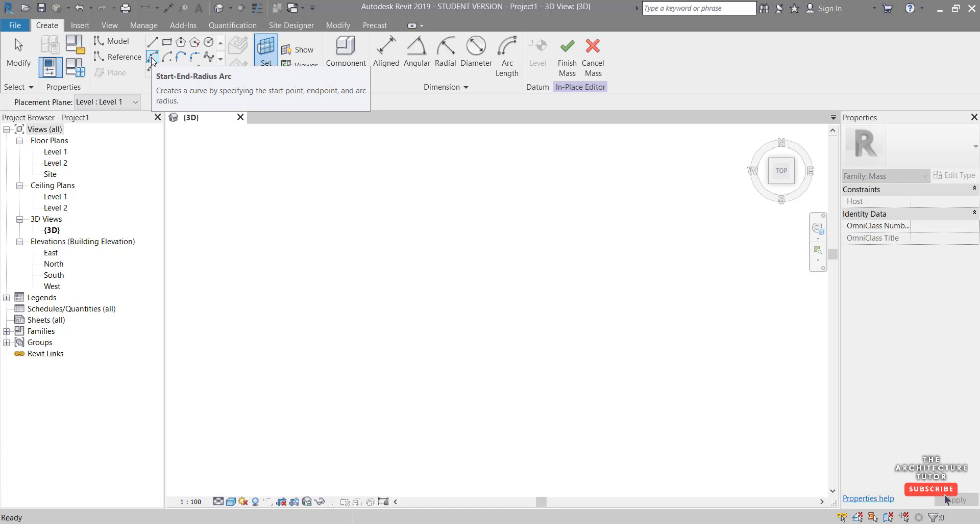
left_click(152, 59)
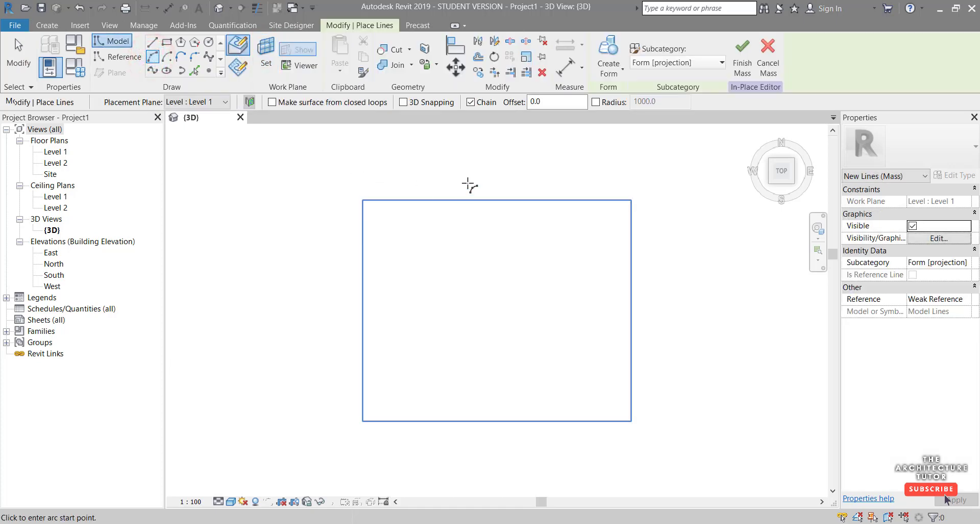
left_click(485, 166)
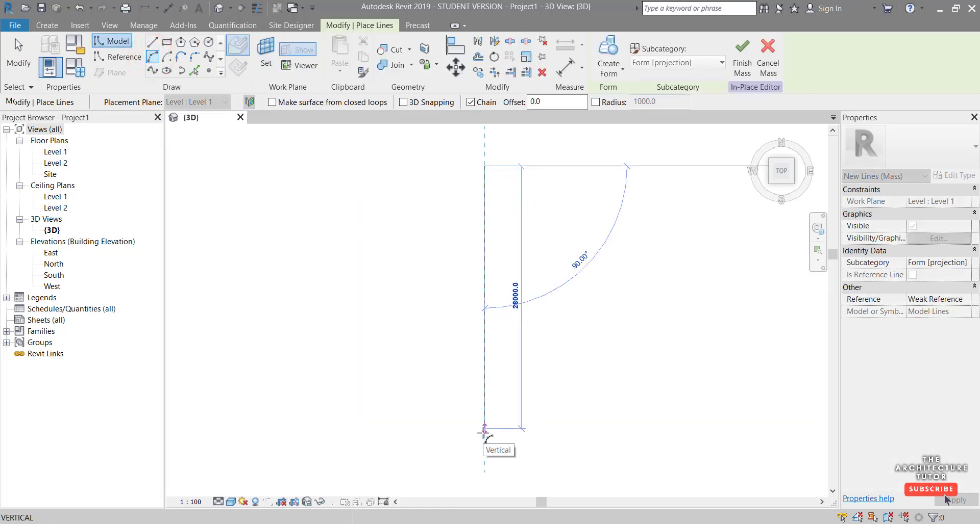
type("70")
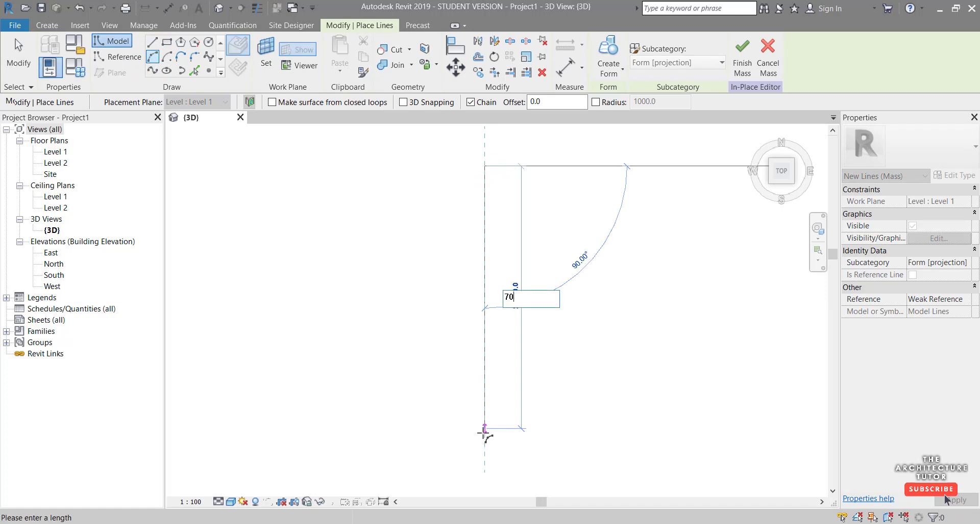
type("M")
key("Return")
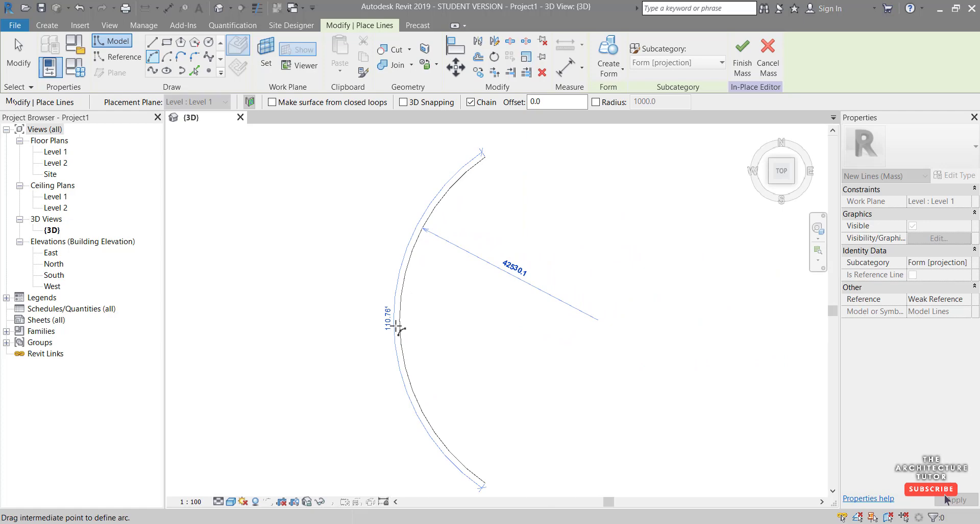
left_click(396, 327)
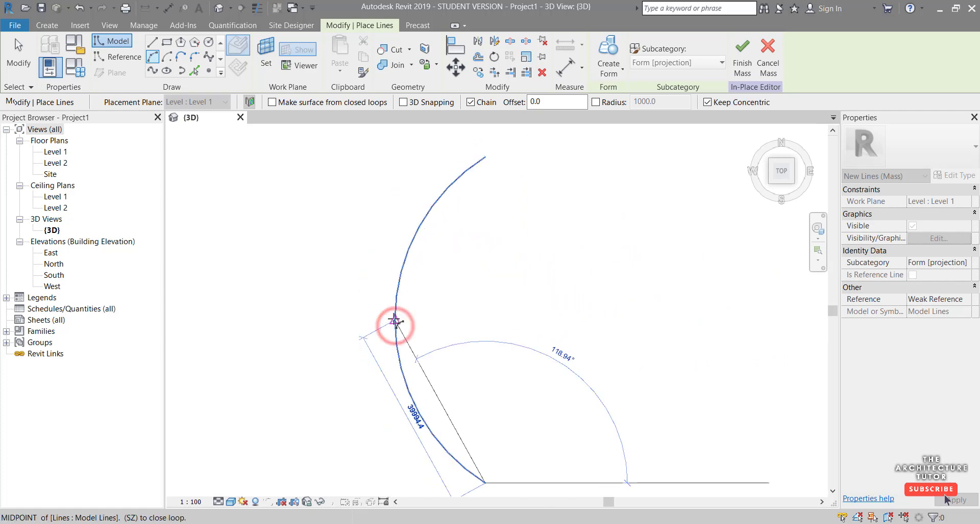
key("Escape")
key("Escape")
key("Escape")
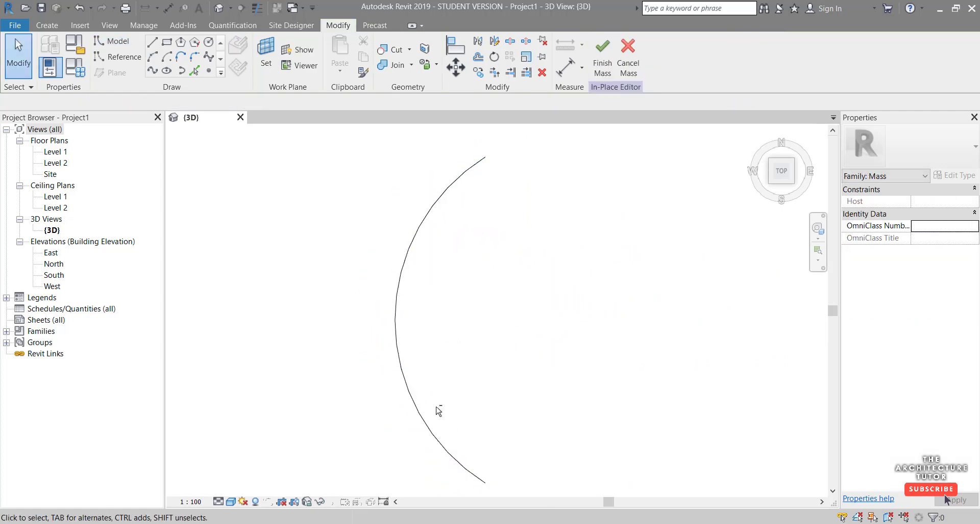
Step: Place a hosted reference point at the base arc's midpoint
middle_click_drag(437, 411, 515, 274, "shift")
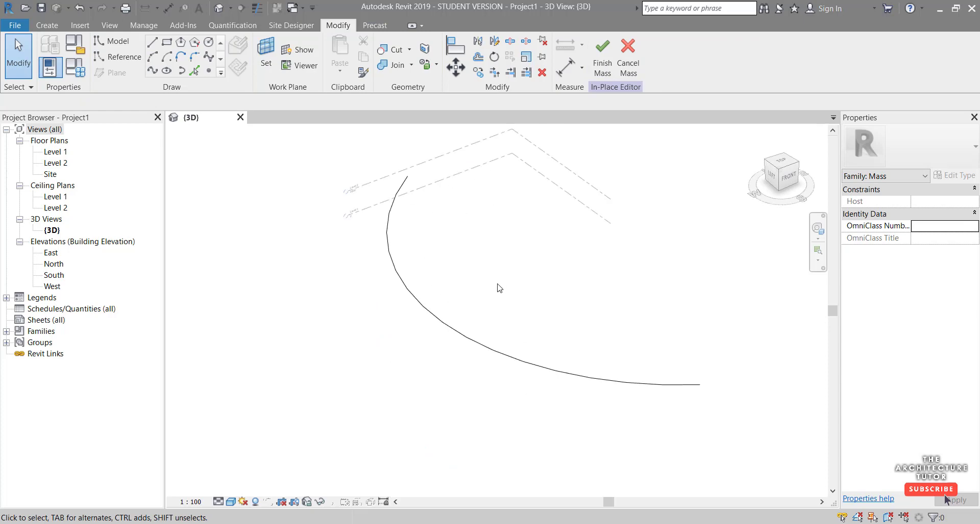
left_click(208, 72)
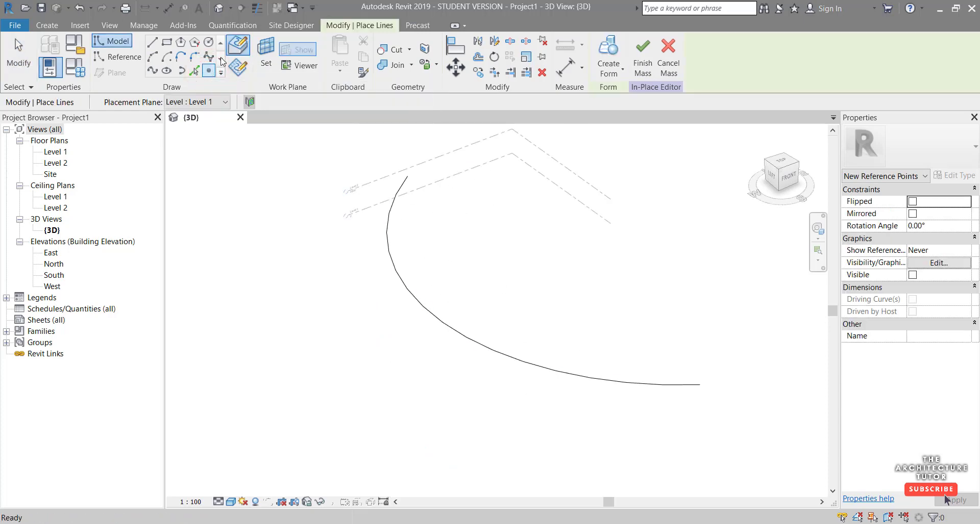
left_click(235, 50)
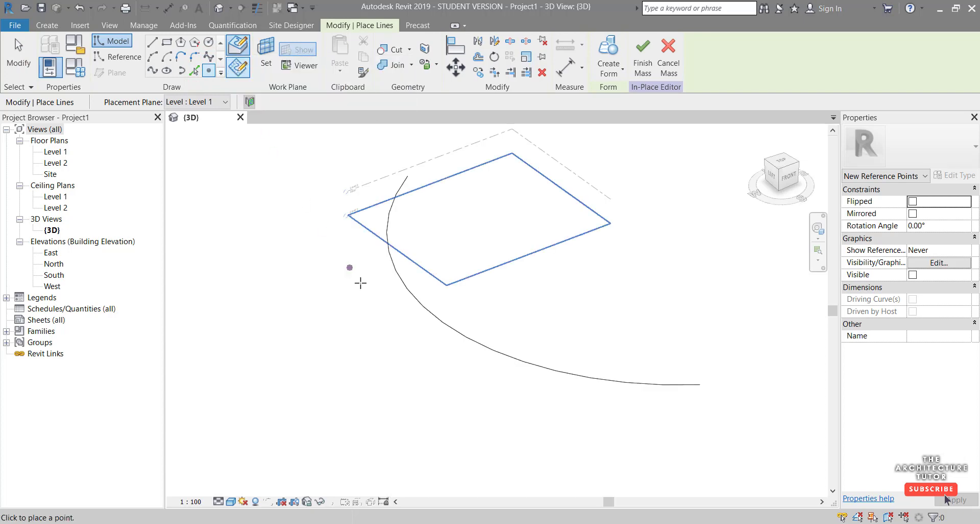
left_click(442, 322)
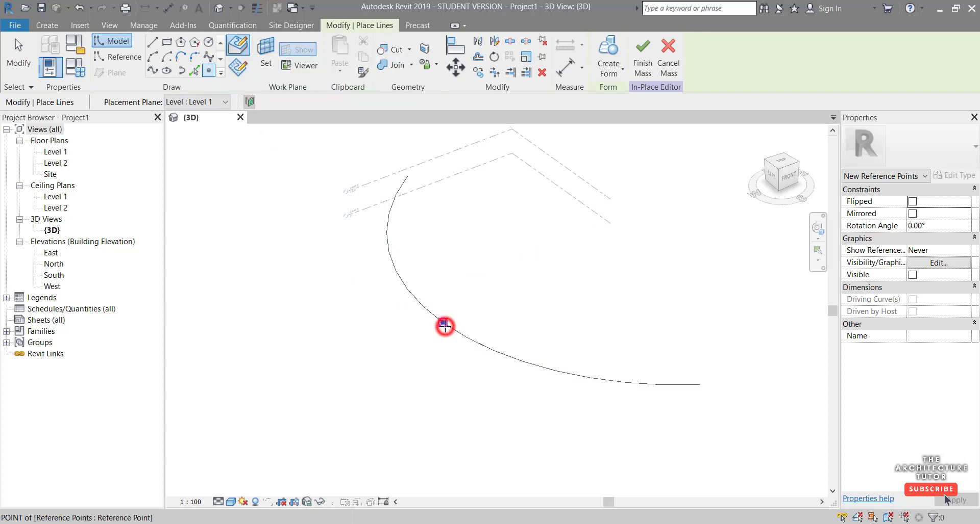
left_click(365, 155)
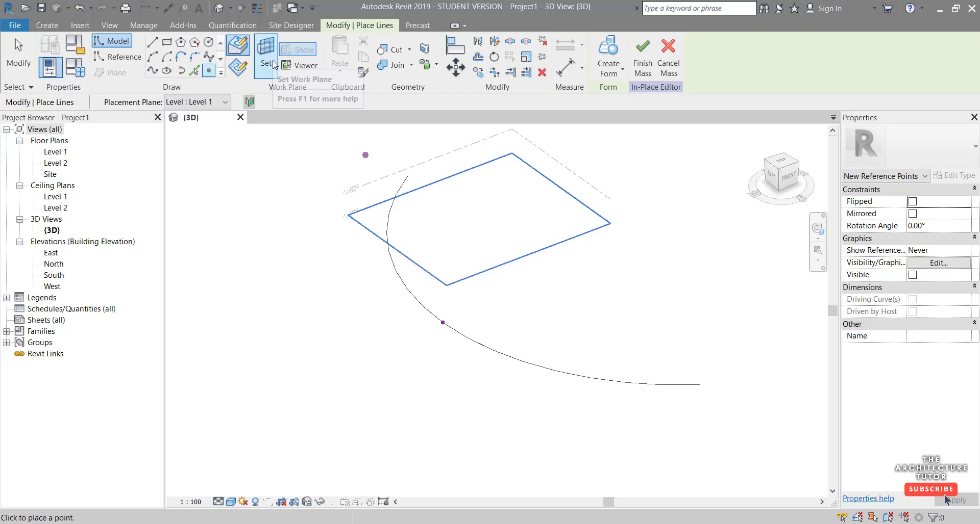
Step: On the reference point's work plane, draw a vertical start-end-radius profile arc rising from it
left_click(273, 64)
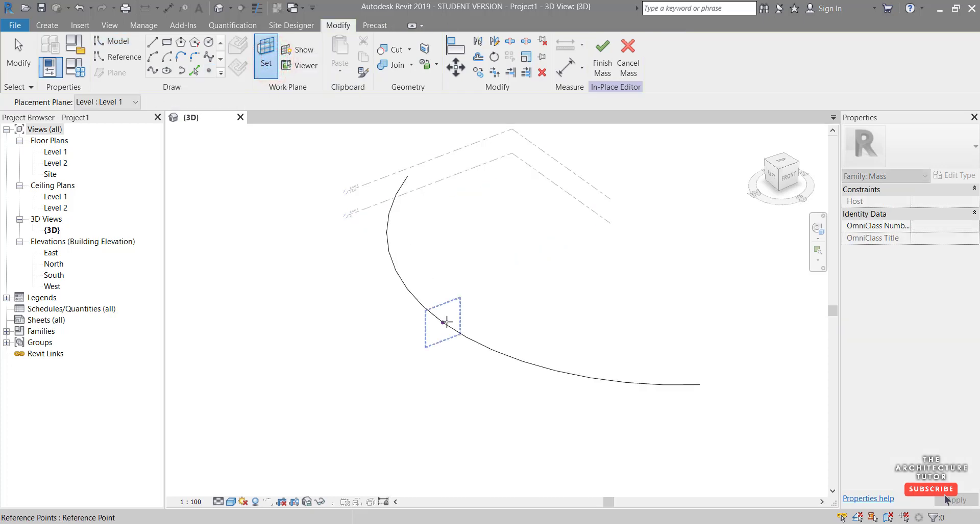
left_click(444, 322)
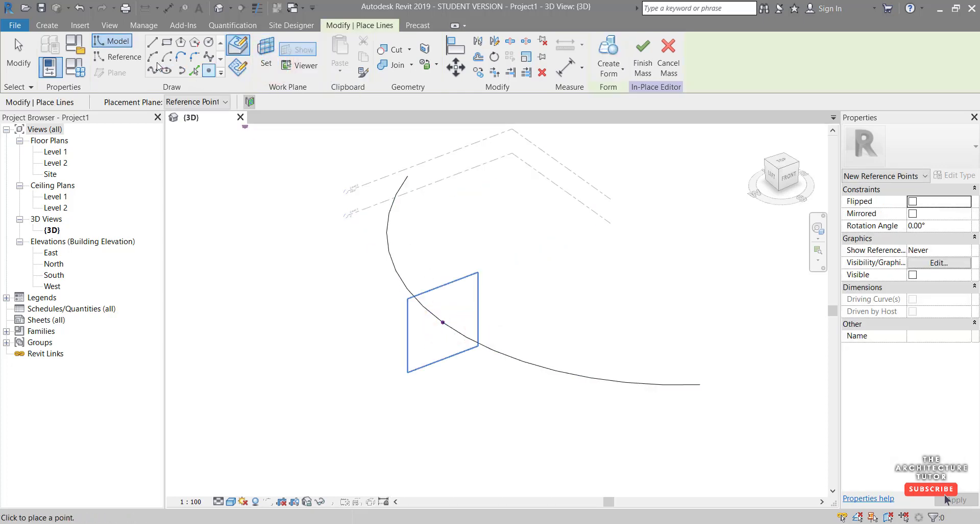
left_click(155, 59)
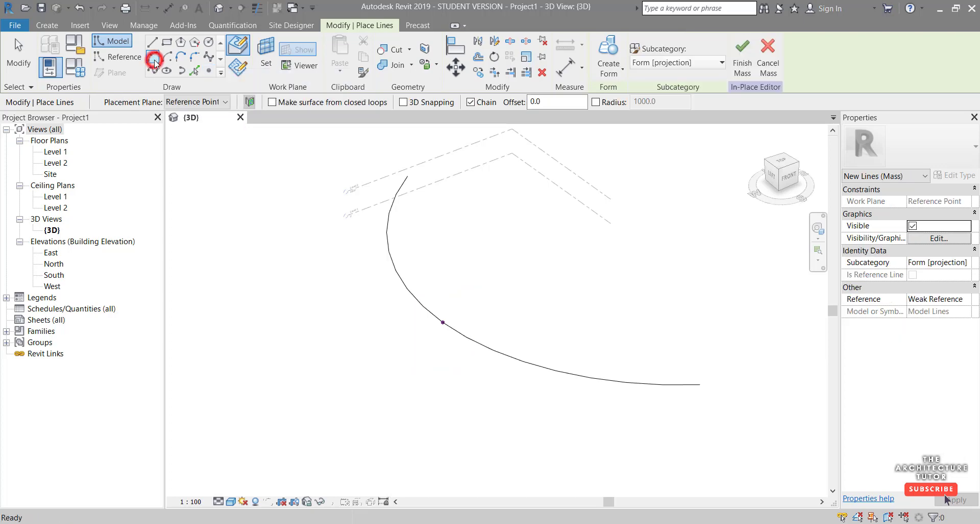
left_click(443, 322)
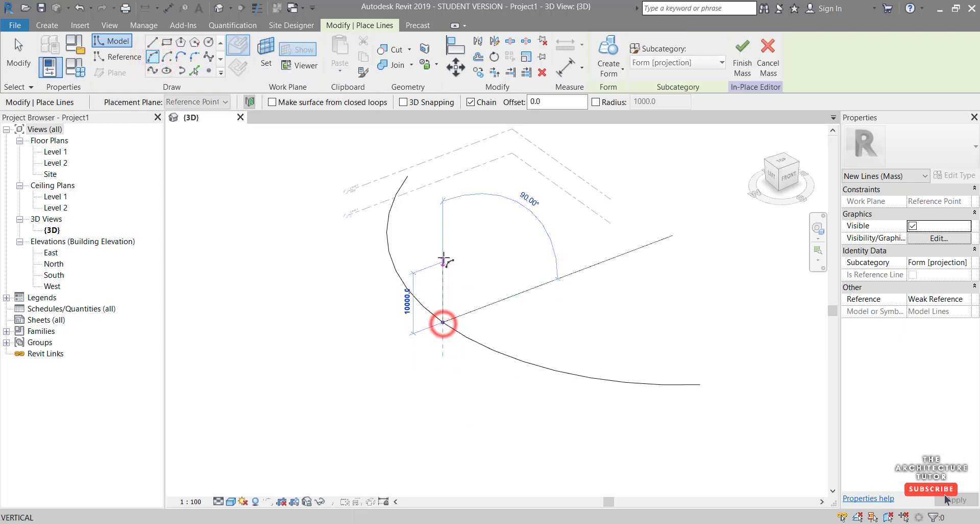
left_click(443, 224)
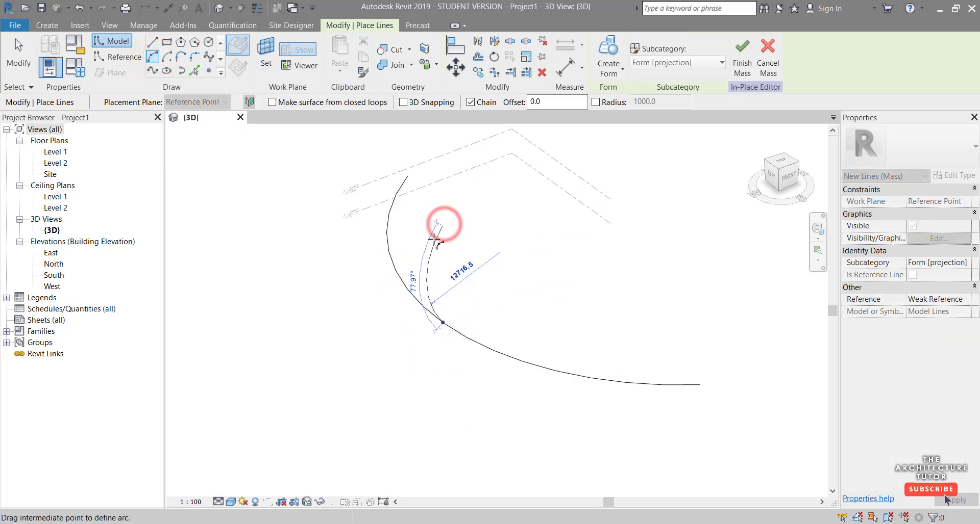
middle_click_drag(434, 240, 400, 247, "shift")
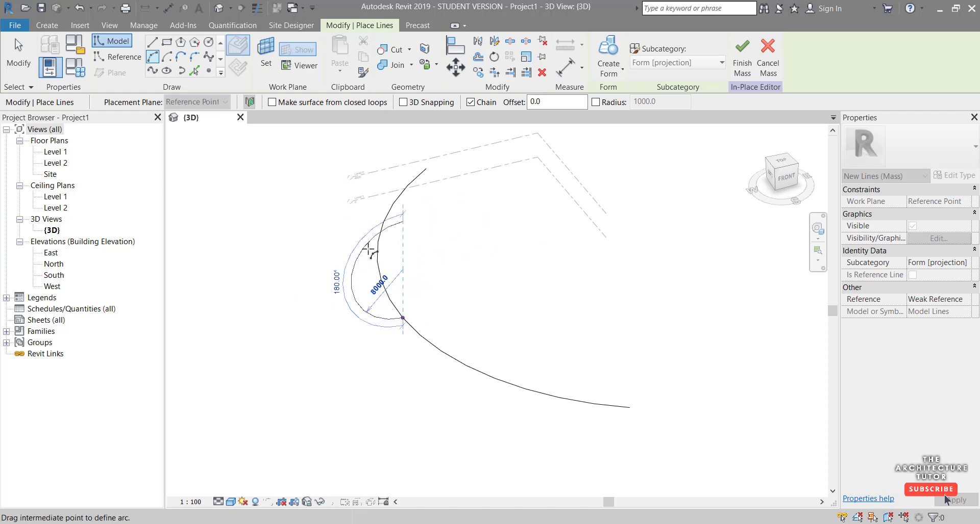
left_click(374, 248)
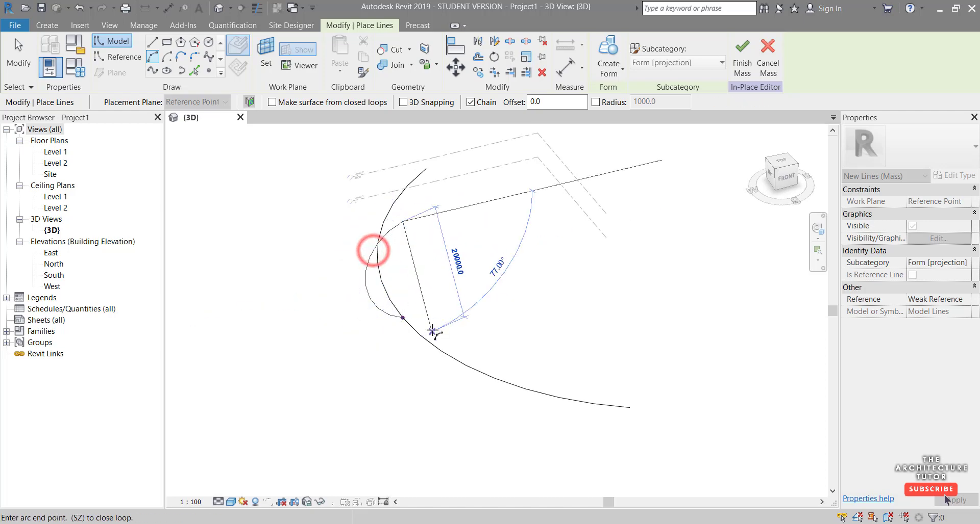
key("Escape")
key("Escape")
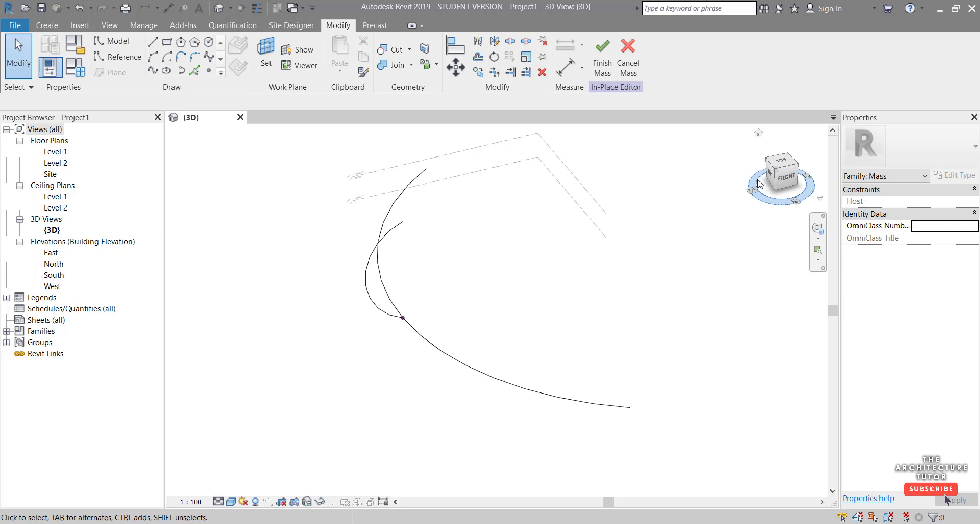
Step: Select the base arc and profile arc and create a solid form from them
left_click(788, 181)
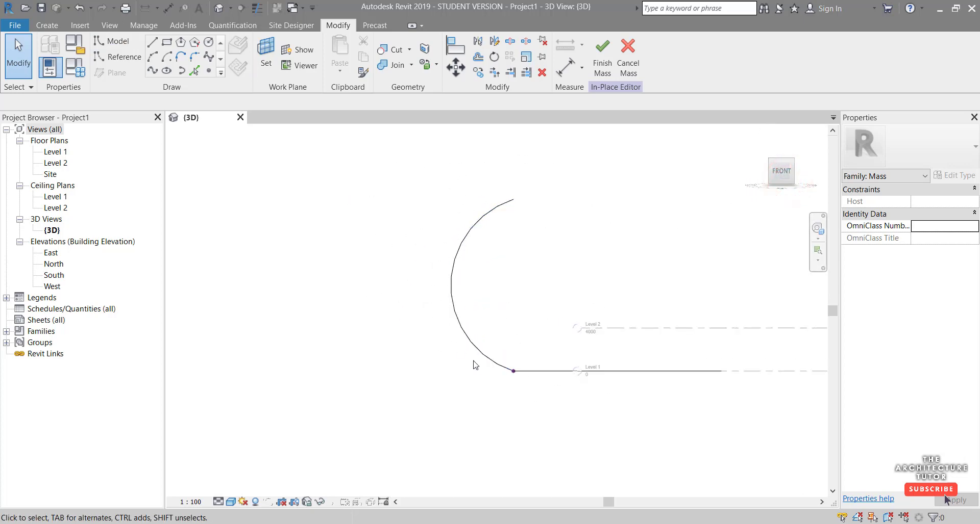
scroll(518, 262, "down", 2)
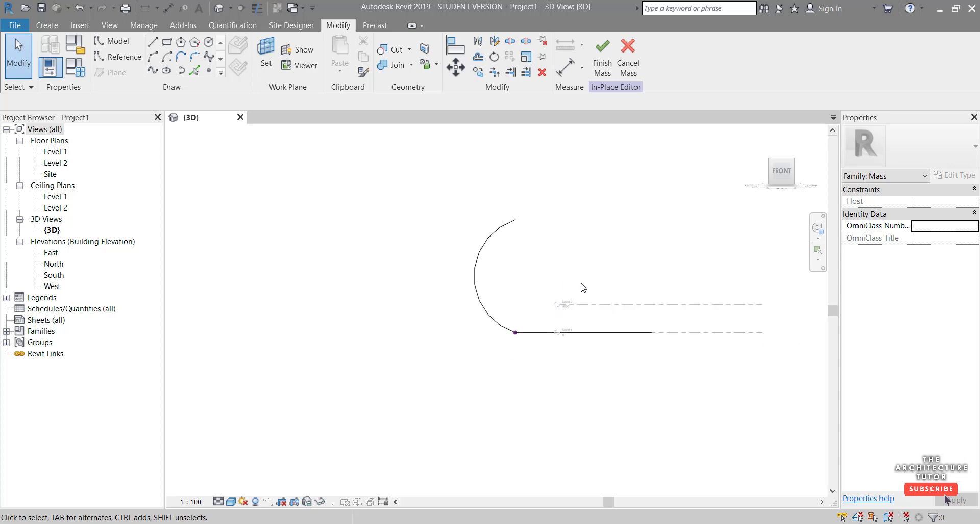
middle_click_drag(583, 287, 661, 339, "shift")
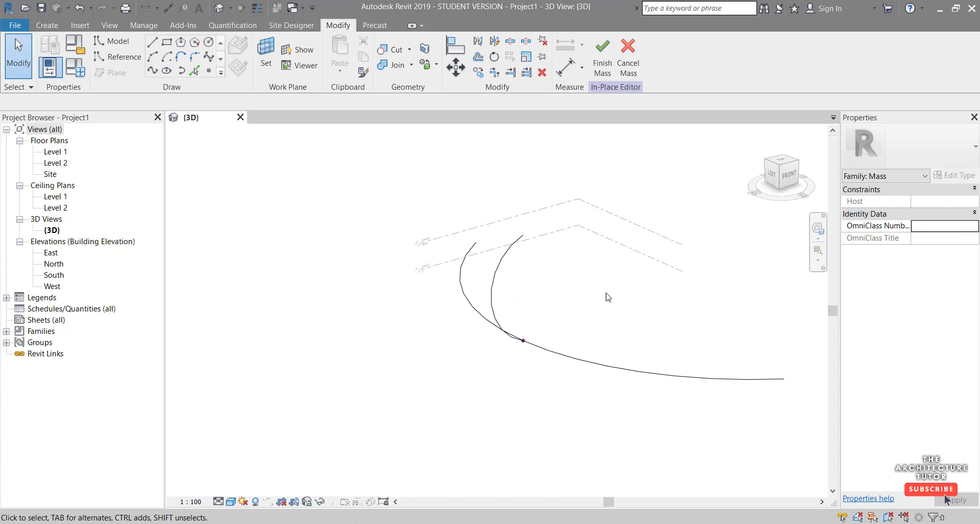
left_click(590, 362)
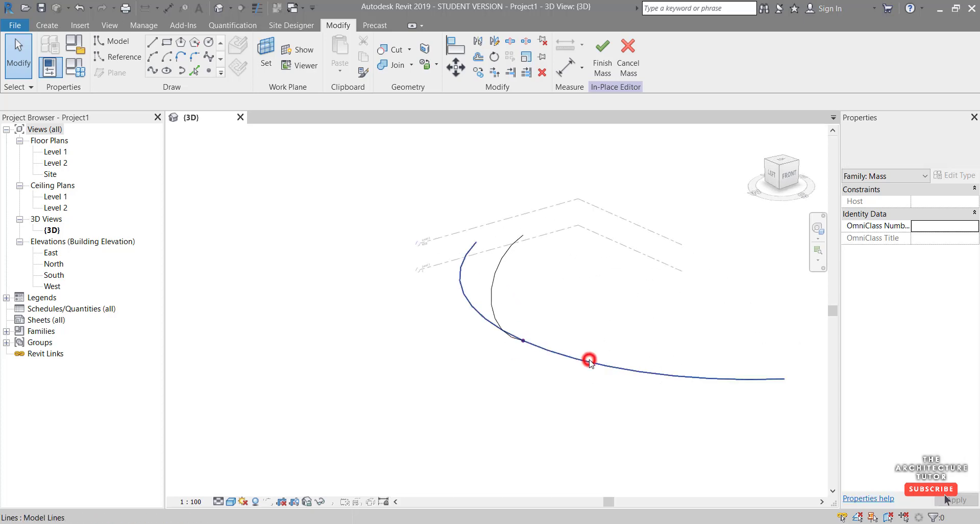
left_click(494, 290, "ctrl")
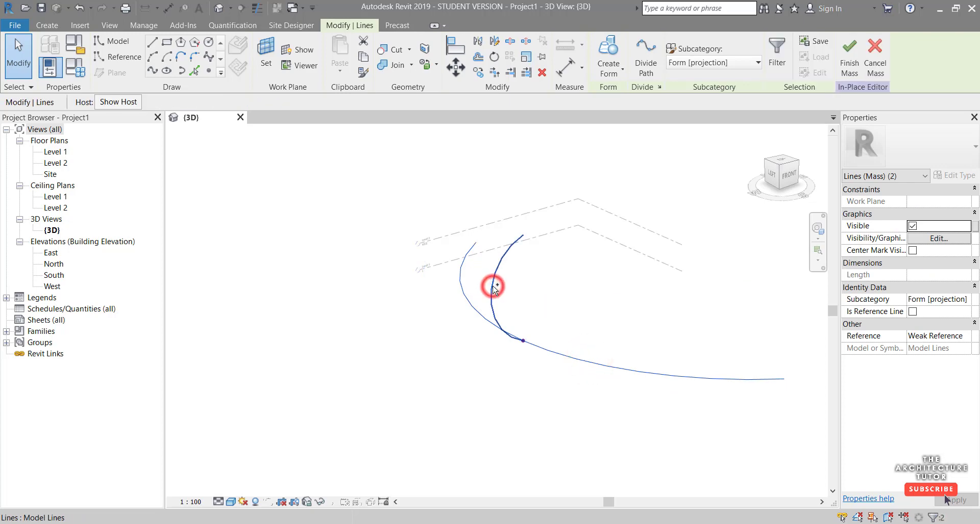
left_click(606, 75)
left_click(613, 95)
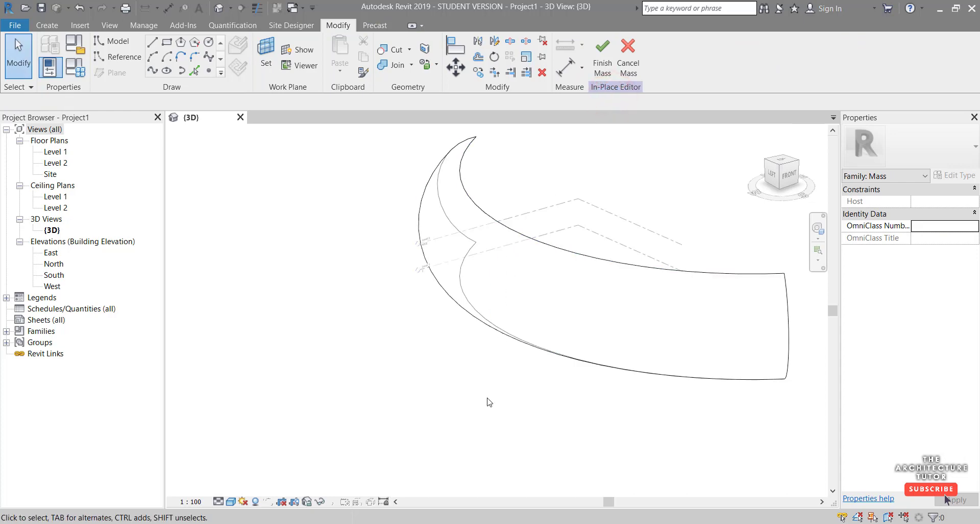
Step: Divide the curved form's surface into a 10 by 10 UV grid and view it from behind
left_click(673, 276)
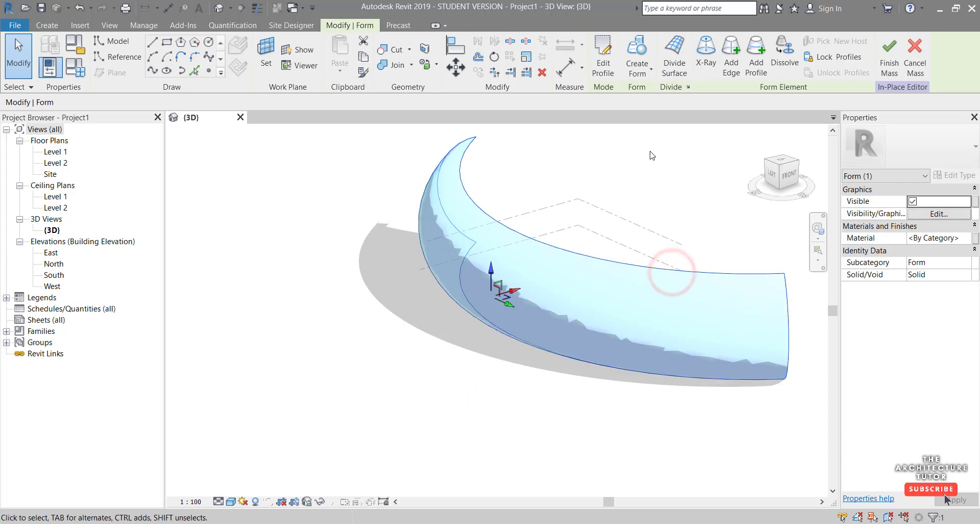
left_click(675, 55)
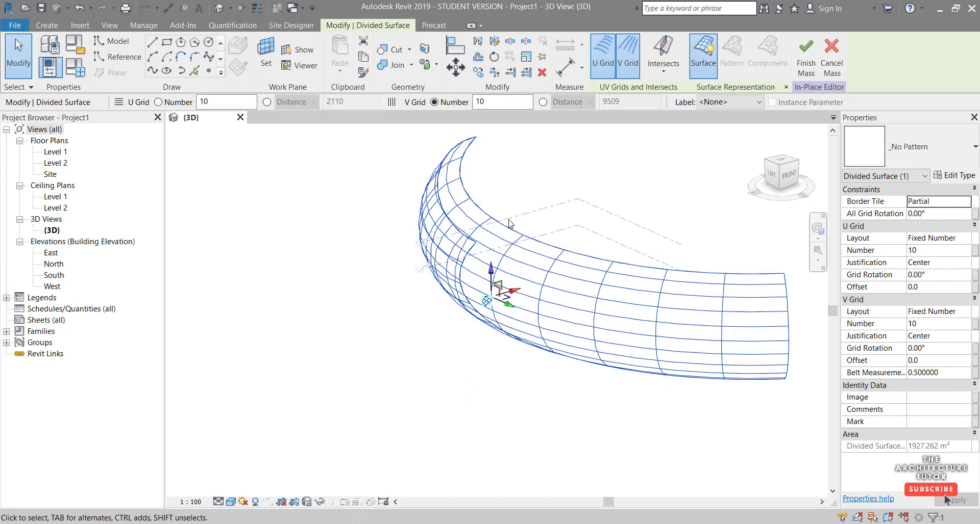
left_click(458, 358)
middle_click_drag(442, 355, 391, 370)
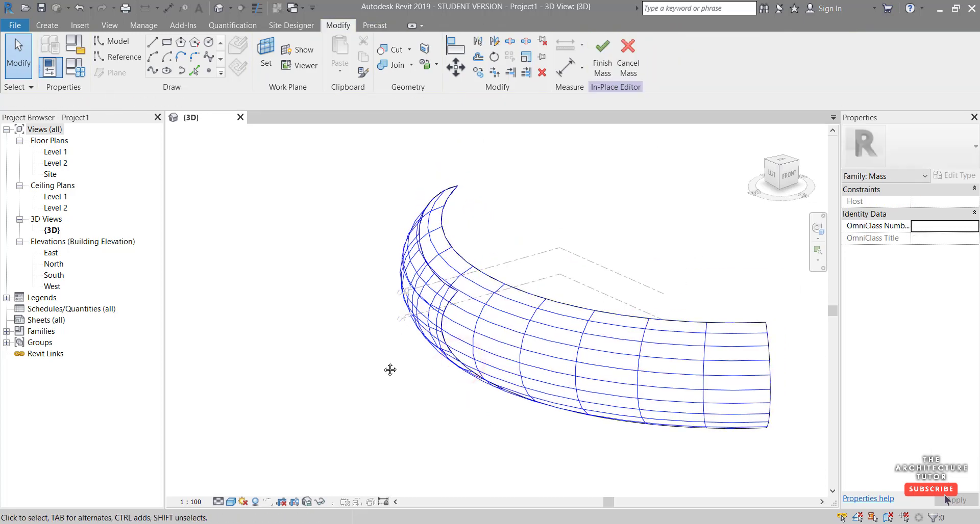
middle_click_drag(404, 403, 600, 393, "shift")
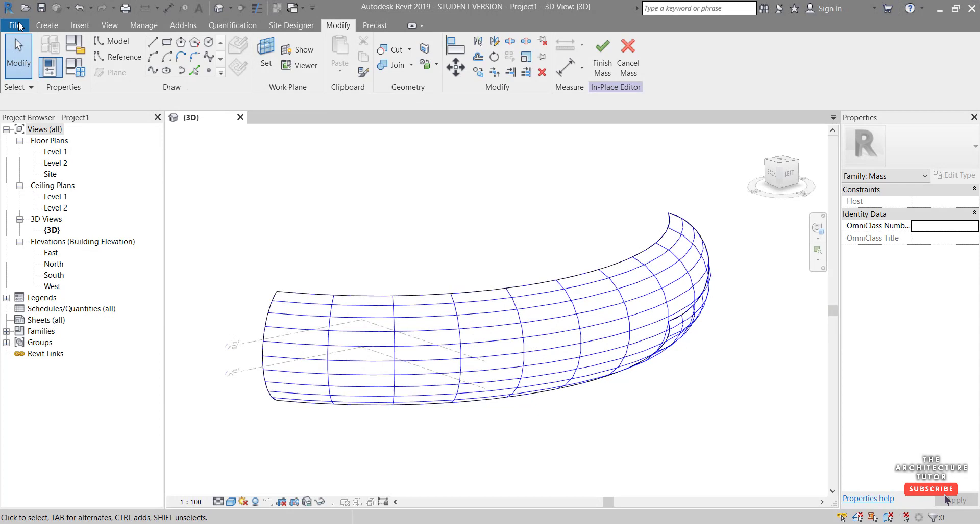
Step: Create a new family from the Metric Curtain Panel Pattern Based.rft template
left_click(17, 25)
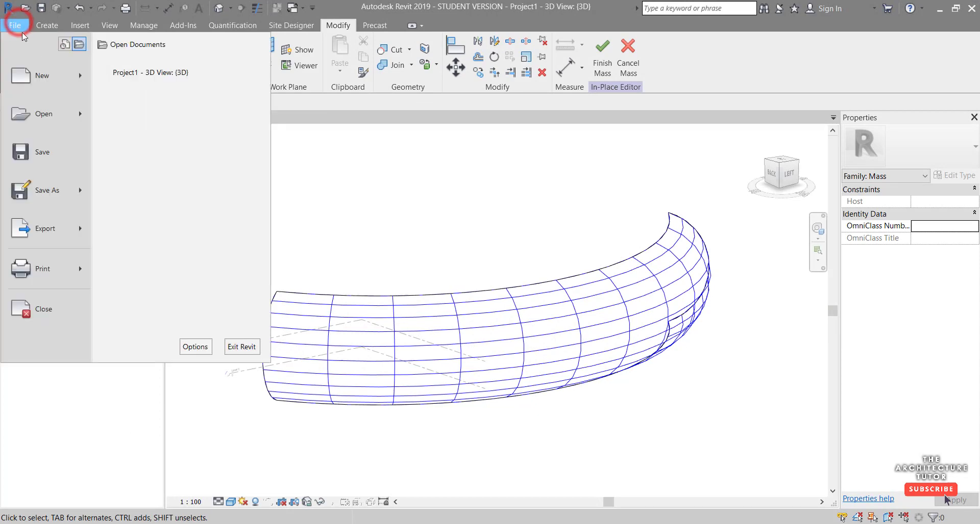
left_click(80, 77)
left_click(135, 115)
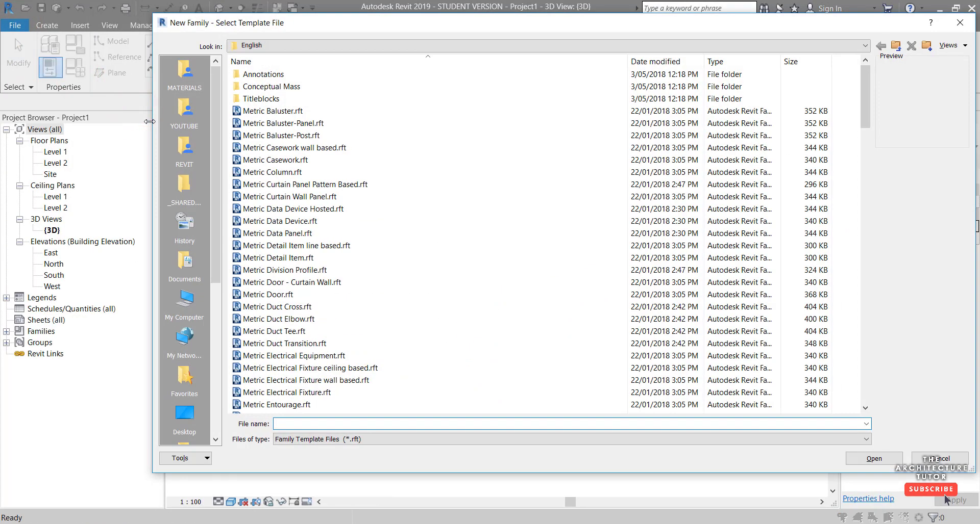
left_click(315, 185)
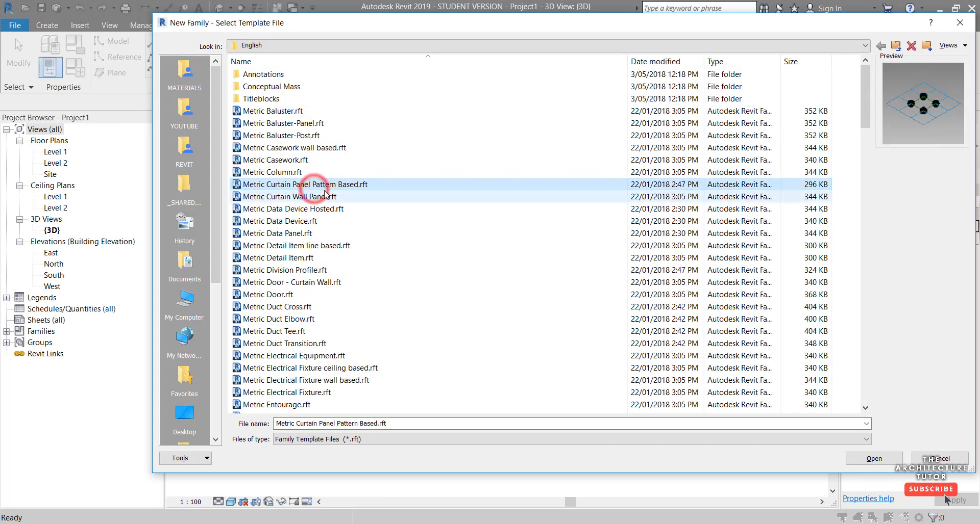
left_click(874, 459)
Step: Set the tile pattern grid's horizontal spacing to 6000, leaving vertical spacing at 3048
middle_click_drag(680, 400, 649, 405)
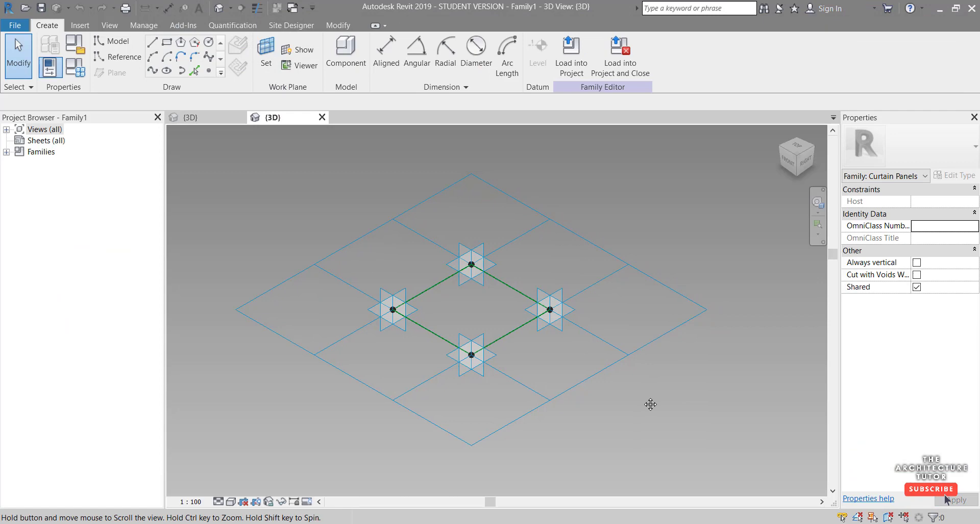
left_click(696, 317)
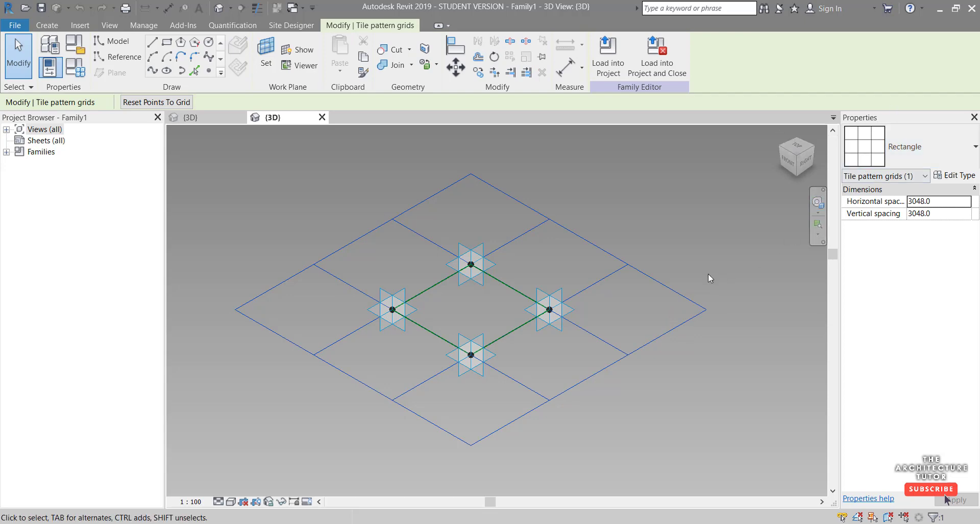
left_click(681, 261)
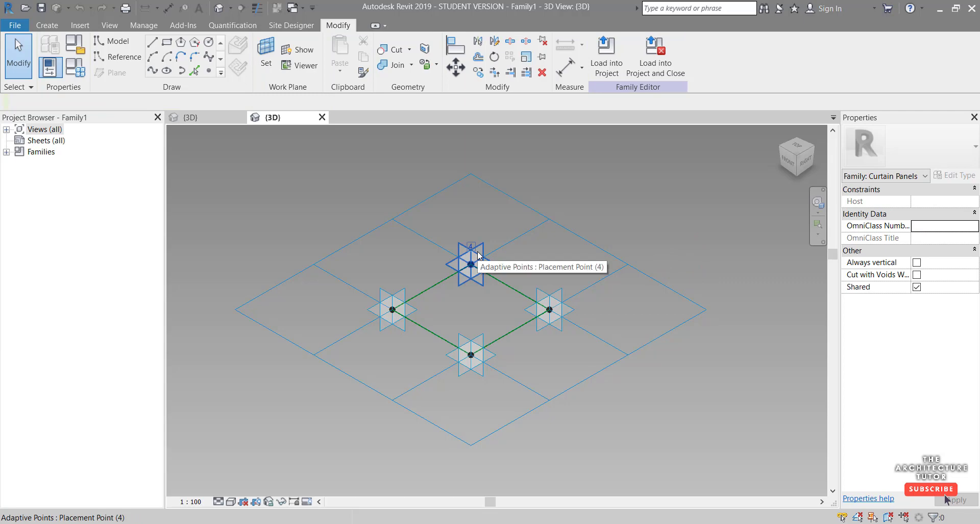
key("Tab")
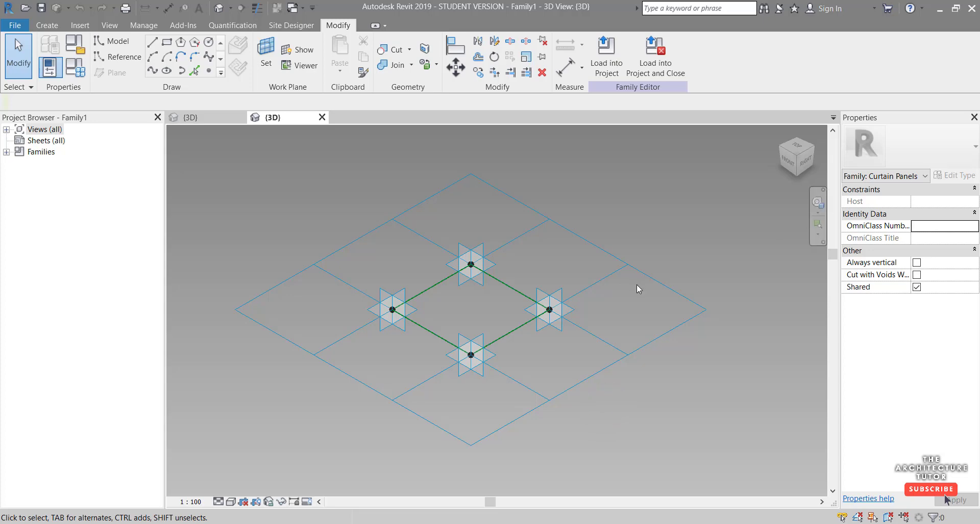
left_click(797, 149)
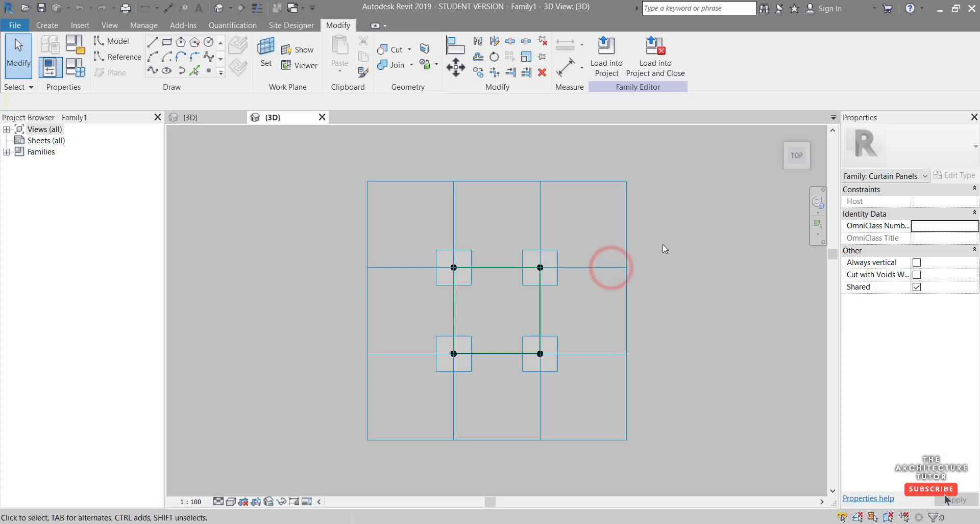
left_click(623, 181)
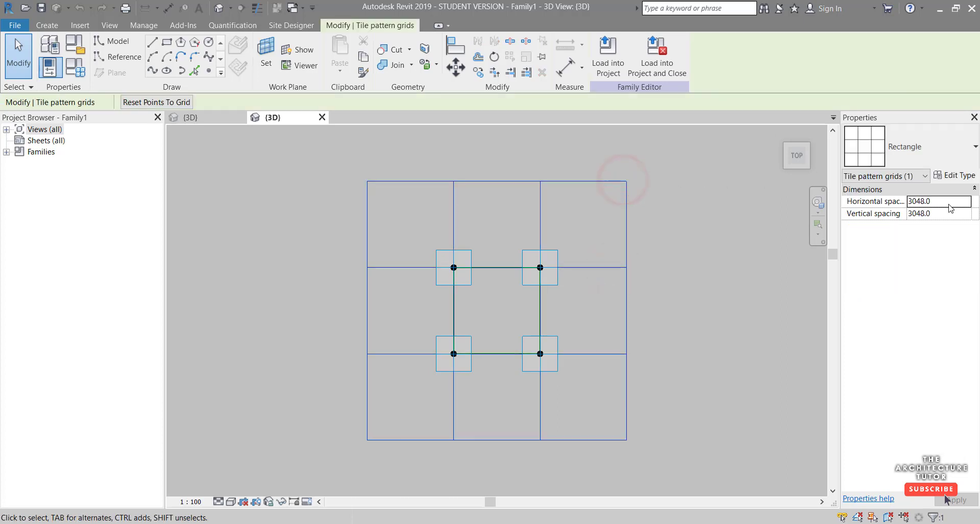
left_click(947, 204)
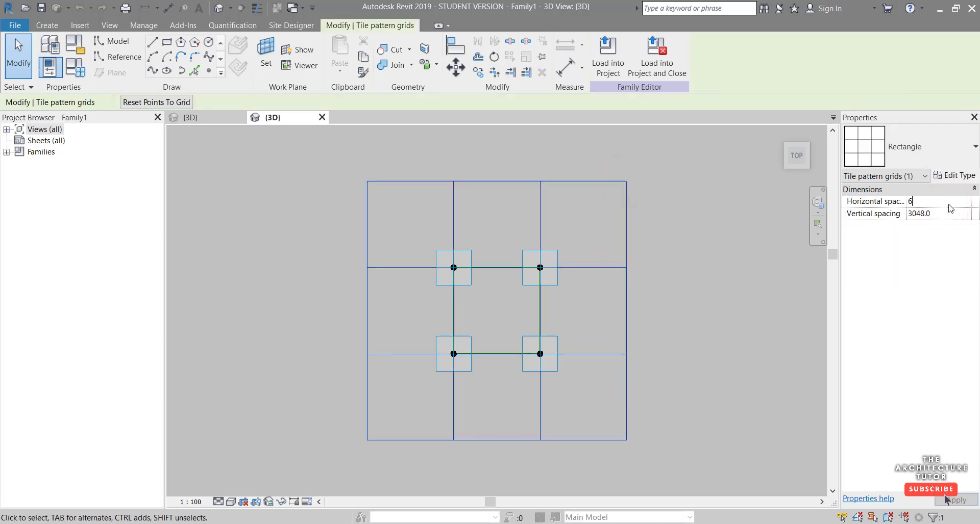
middle_click_drag(650, 247, 531, 254)
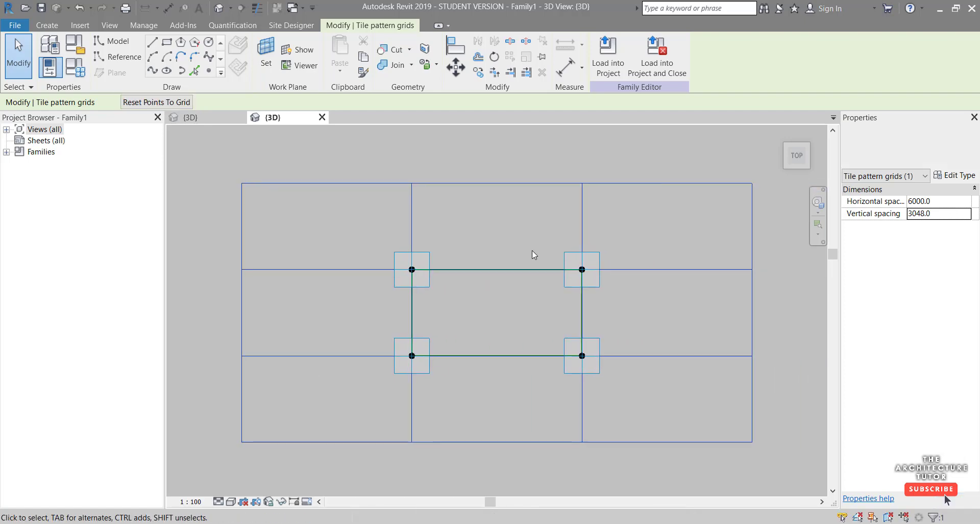
scroll(491, 382, "up", 3)
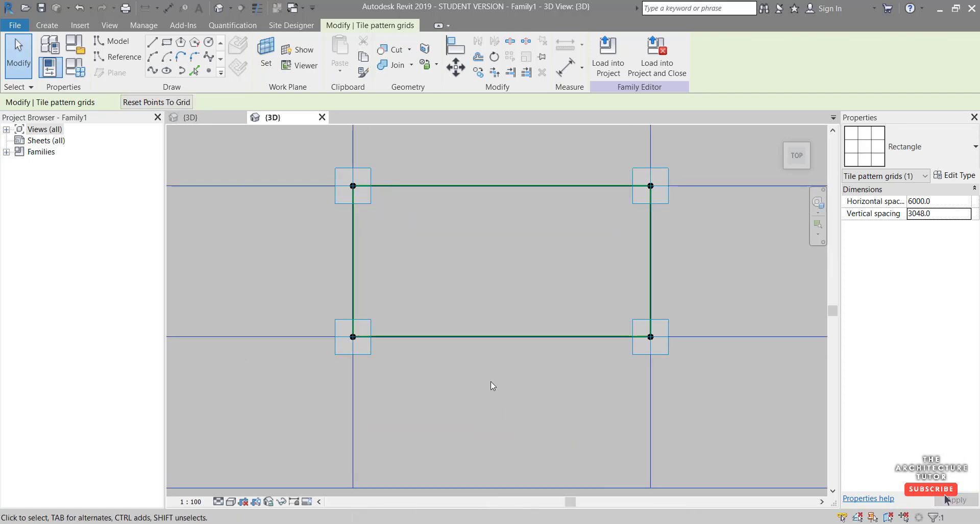
Step: Place reference points at the midpoints of the panel's two long edges
middle_click_drag(527, 375, 387, 234, "shift")
scroll(477, 210, "up", 2)
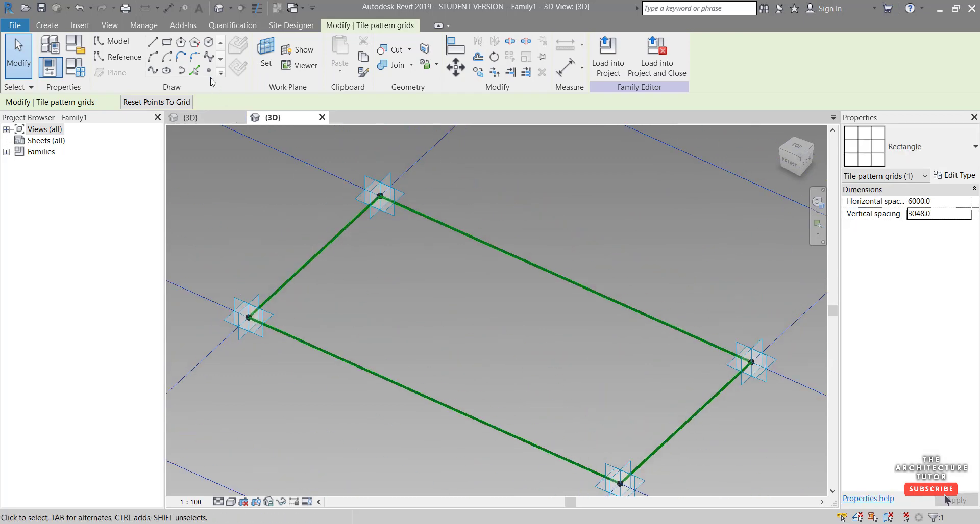
left_click(210, 71)
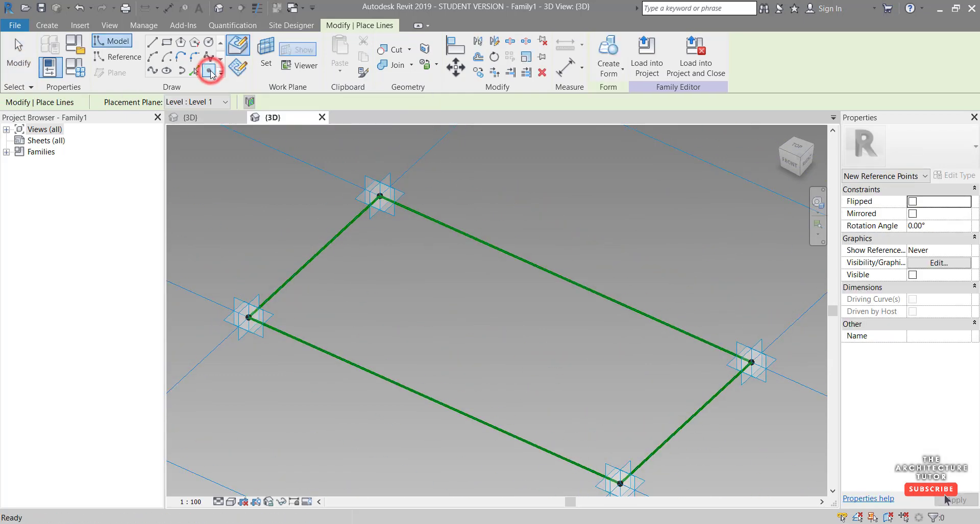
left_click(233, 46)
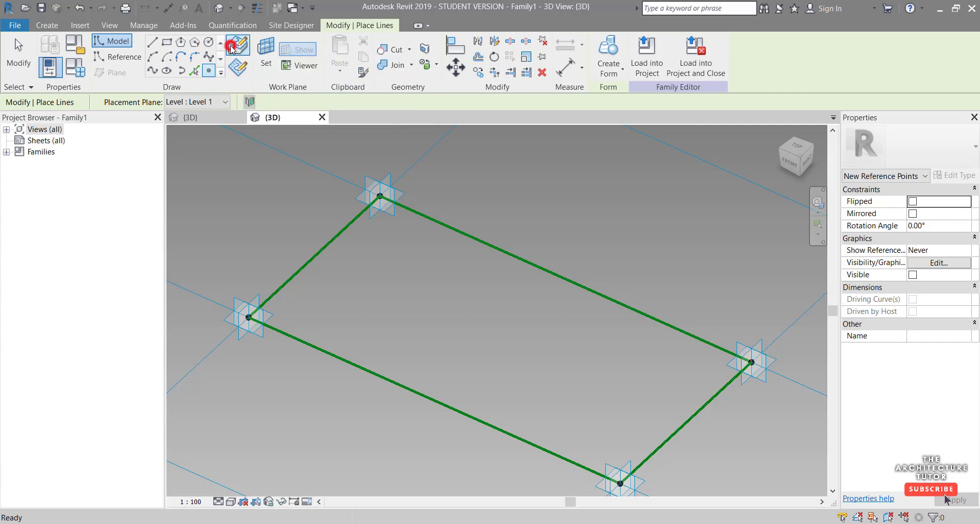
left_click(435, 401)
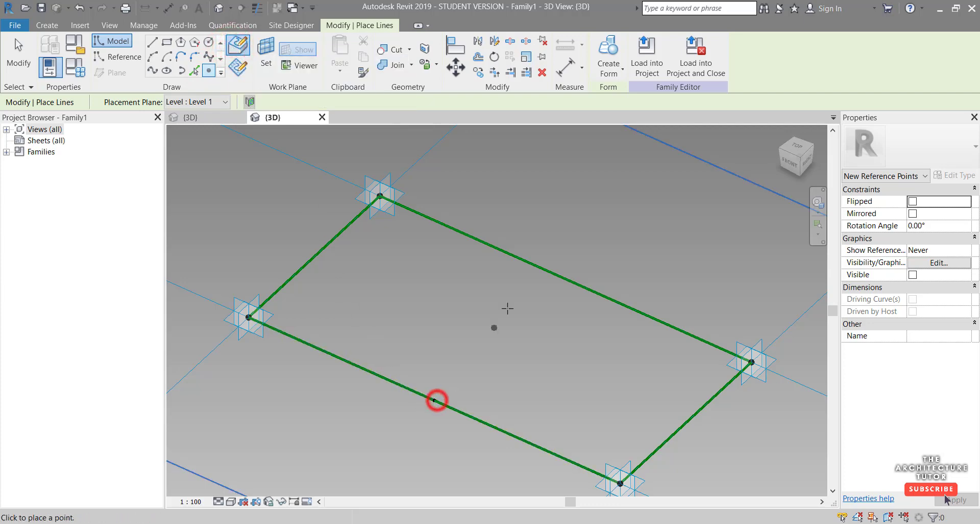
left_click(563, 277)
middle_click_drag(547, 343, 439, 327)
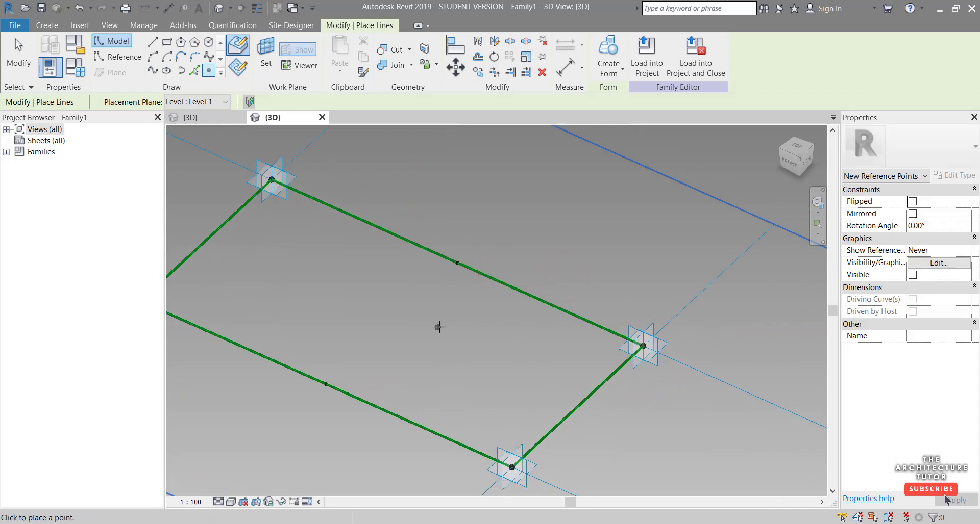
key("Escape")
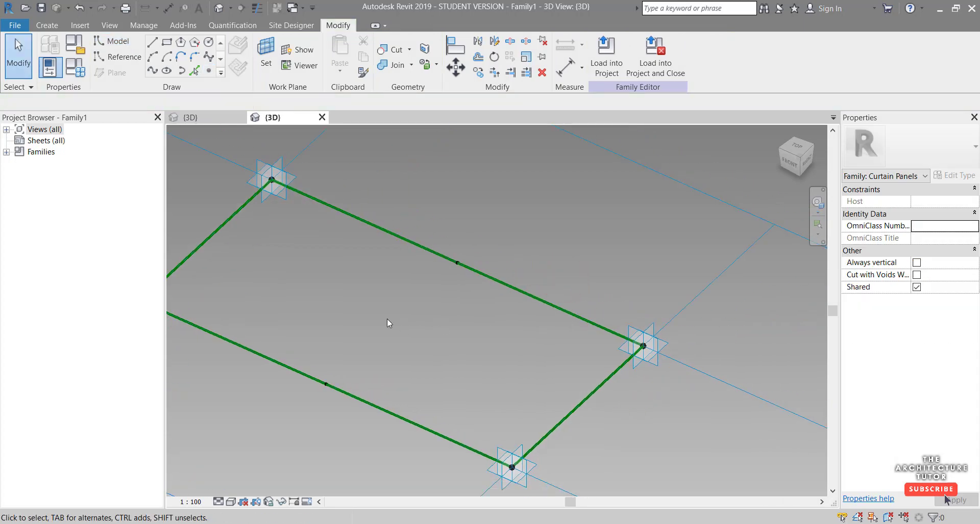
Step: Join the two midpoints with a spline set as a reference line
left_click_drag(284, 410, 501, 228)
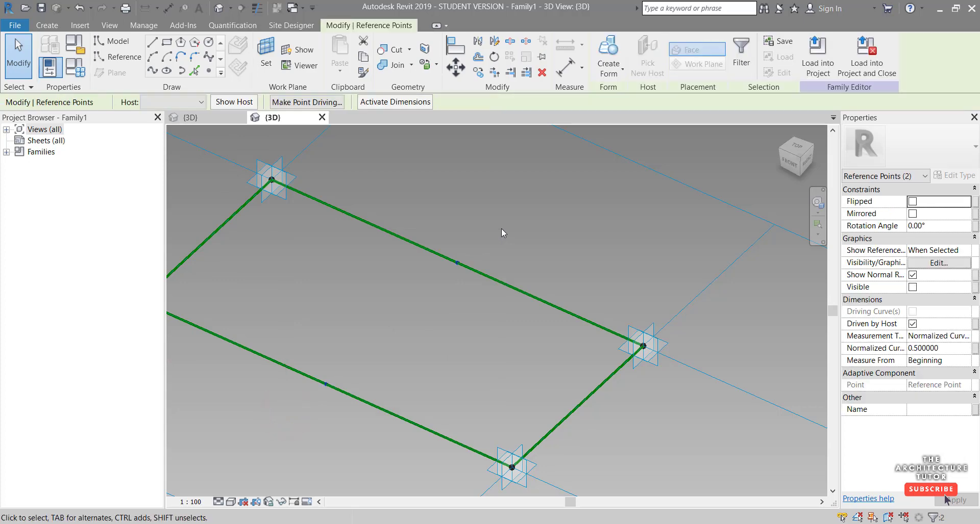
left_click(152, 71)
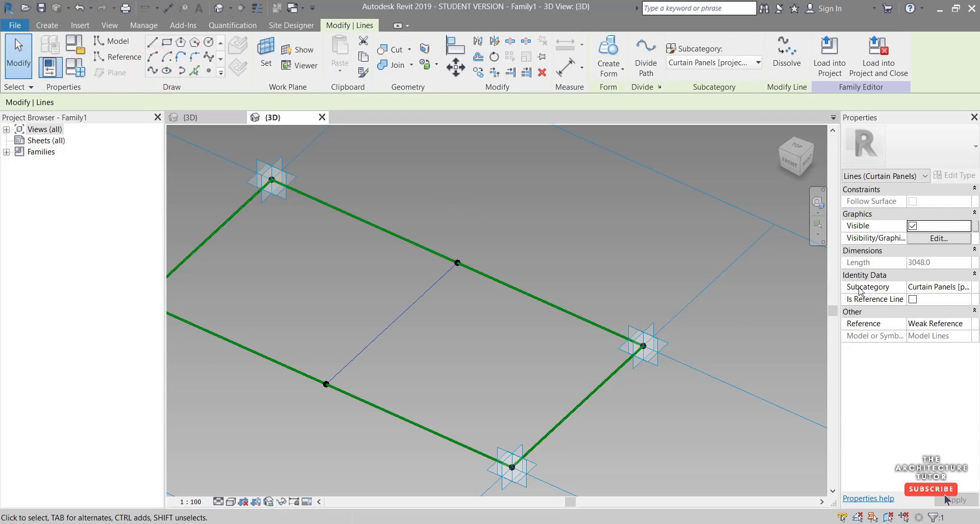
left_click(912, 300)
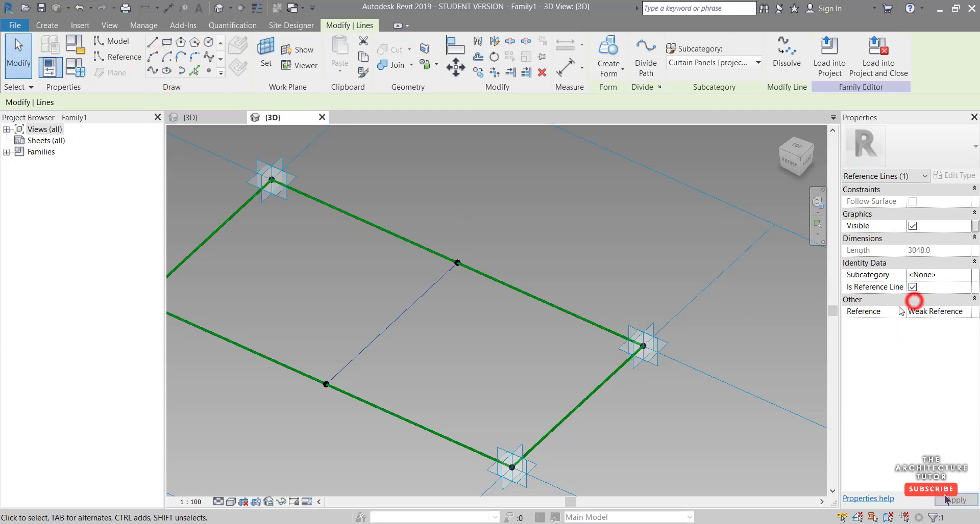
left_click(517, 238)
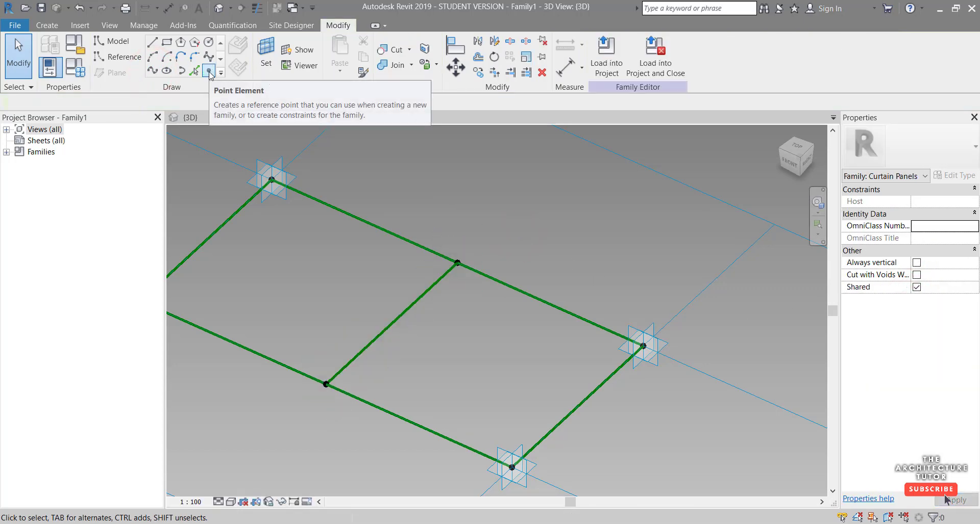
Step: Place a point on the centre reference line and draw a vertical reference line up from it
left_click(209, 73)
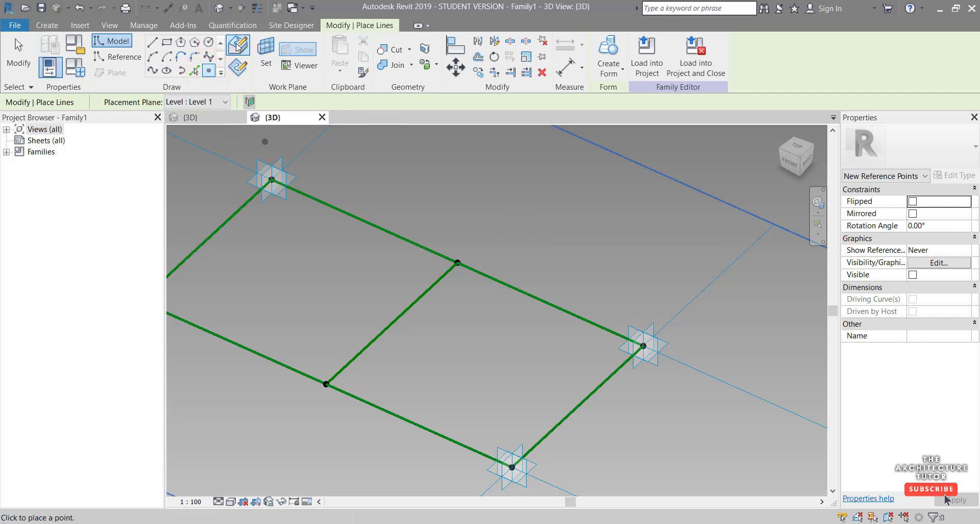
left_click(238, 46)
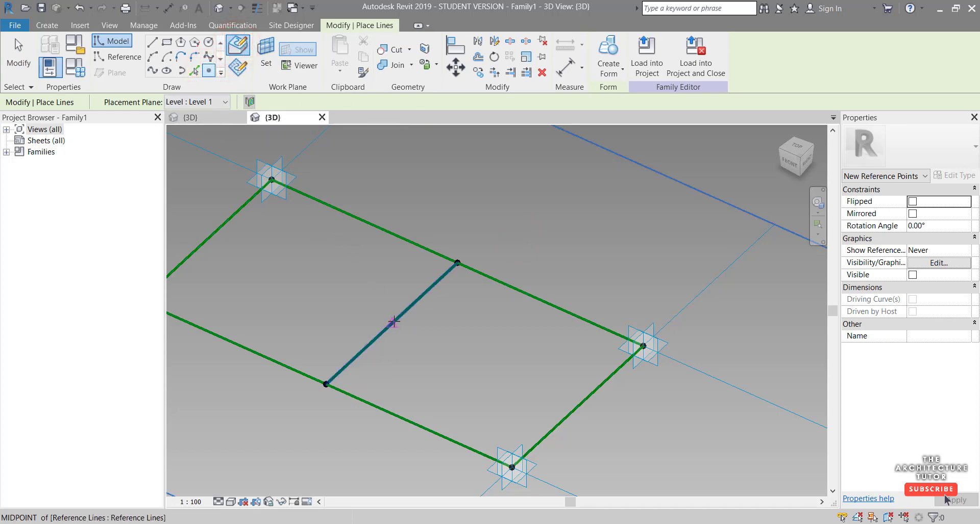
left_click(393, 322)
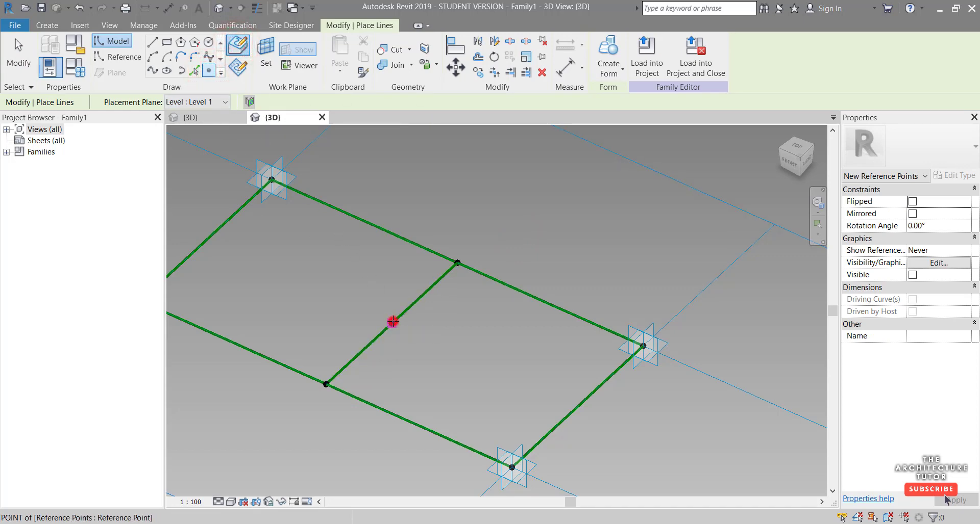
left_click(152, 45)
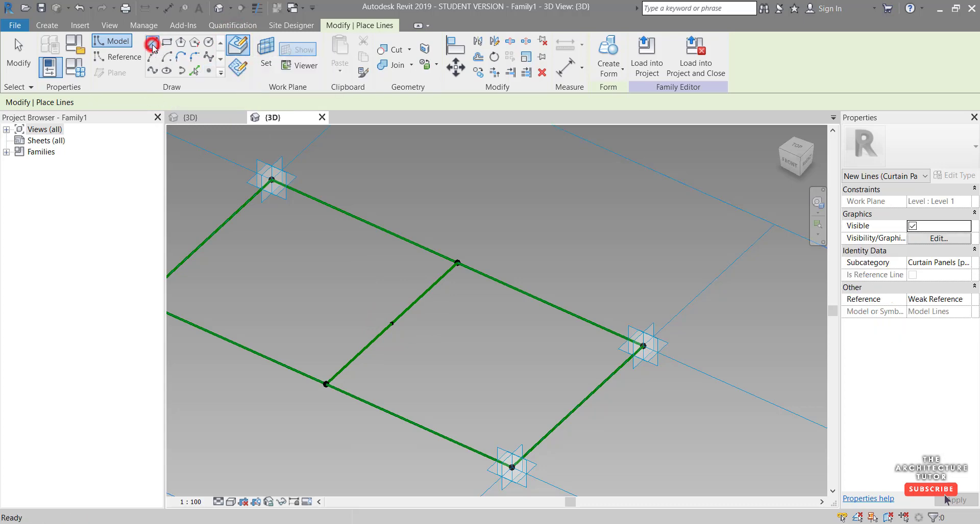
left_click(266, 51)
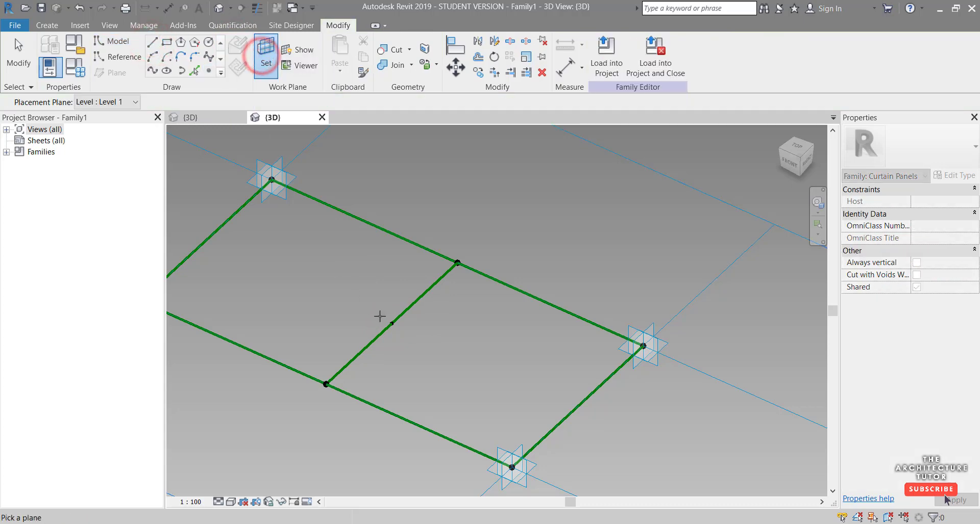
left_click(392, 323)
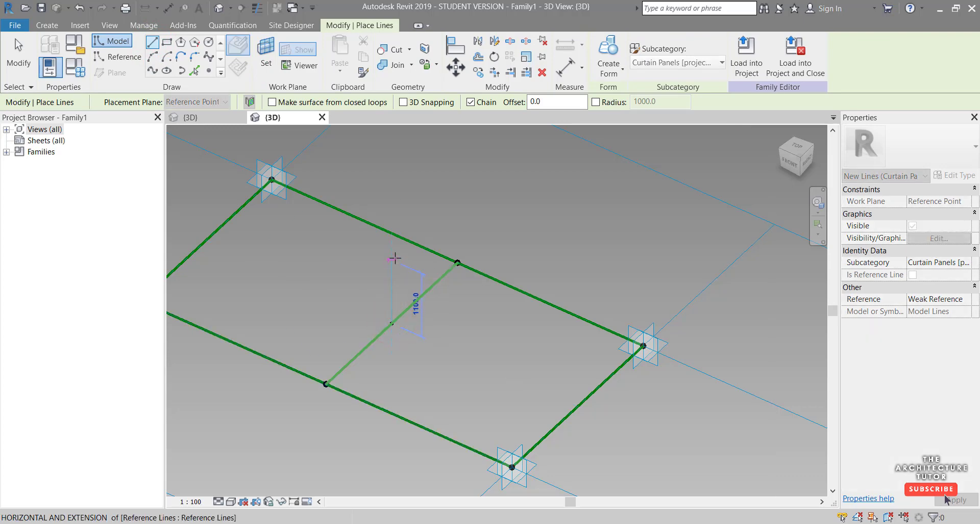
left_click(394, 258)
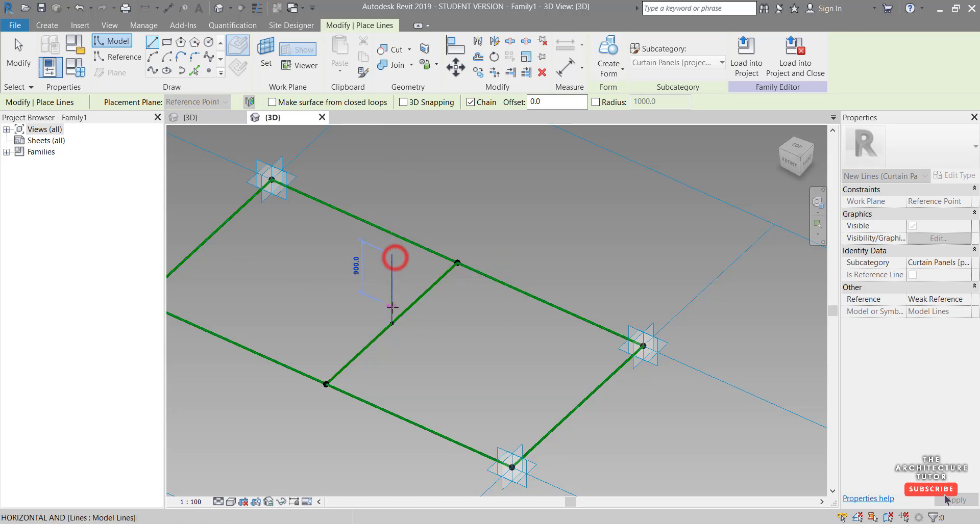
key("Escape")
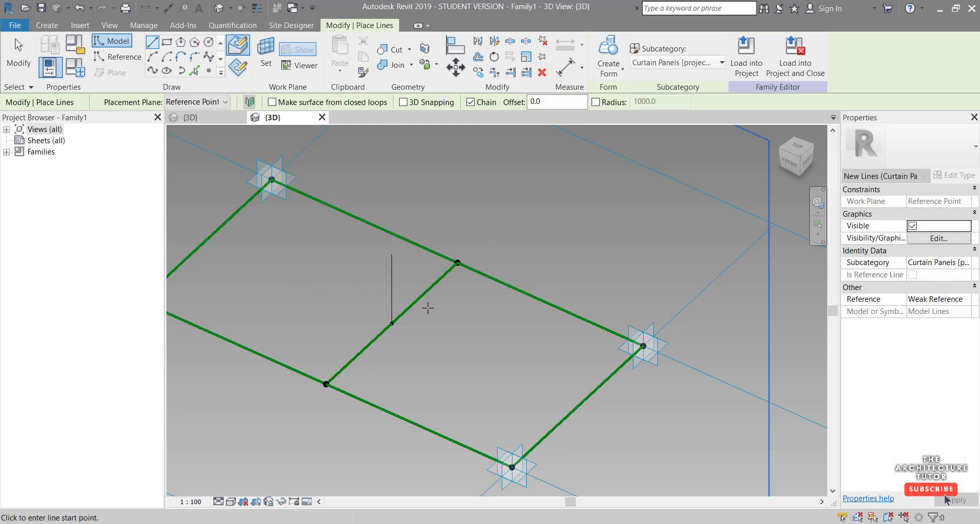
key("Escape")
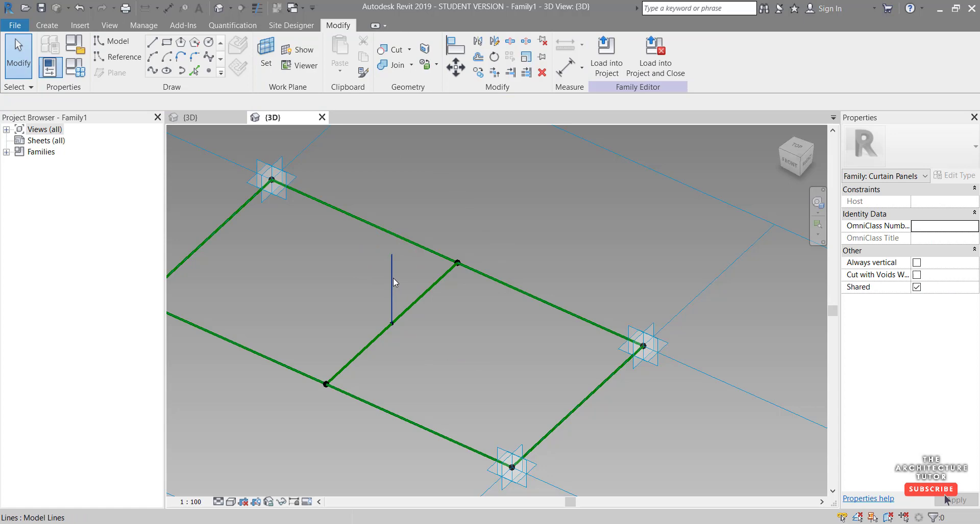
left_click(393, 278)
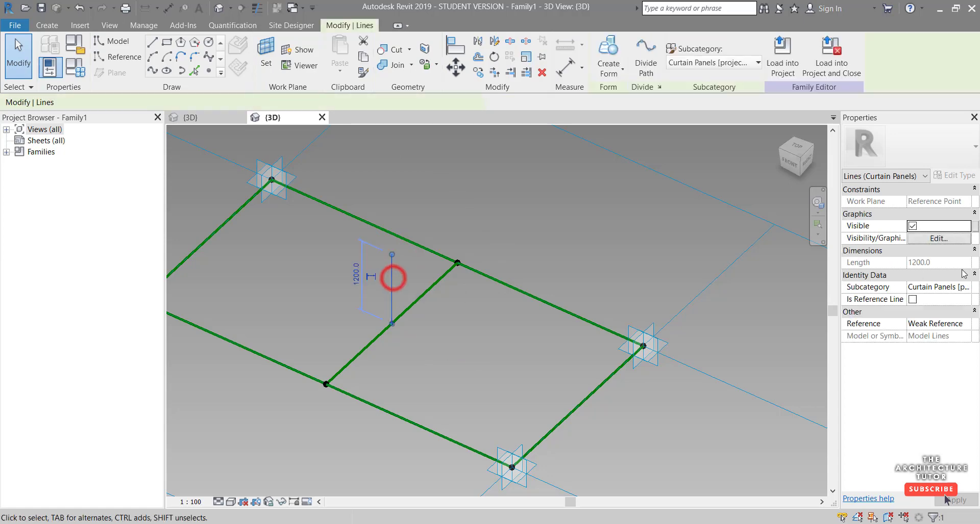
left_click(913, 300)
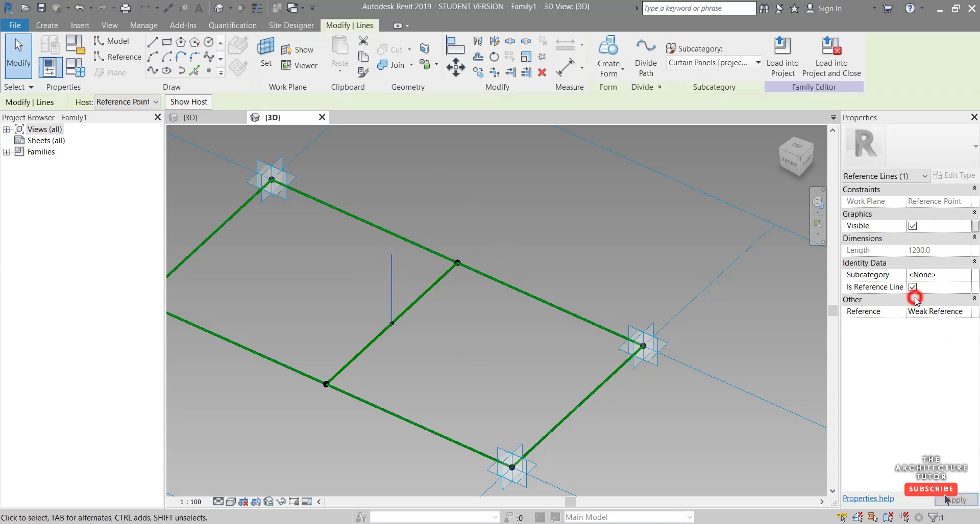
Step: Add a point at the vertical line's top and run a reference spline through the three points
left_click(209, 71)
left_click(392, 254)
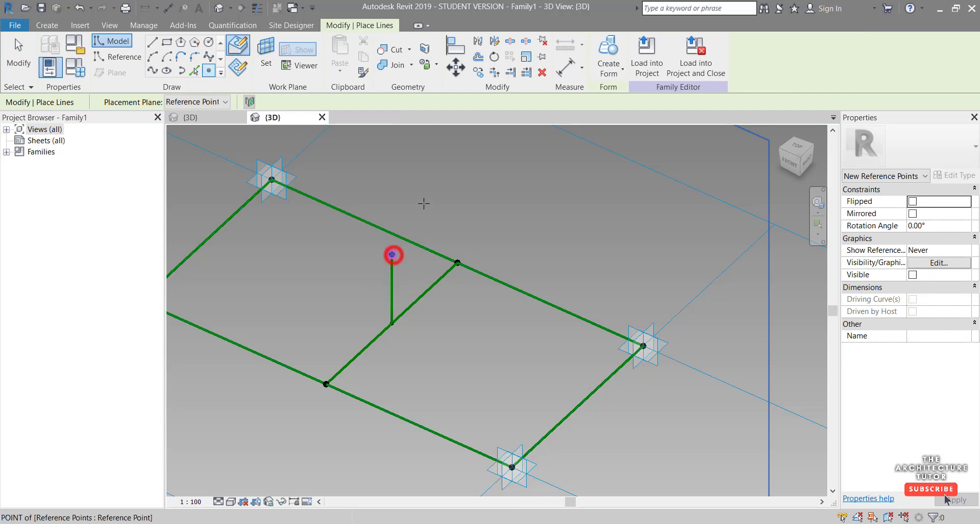
key("Escape")
key("Escape")
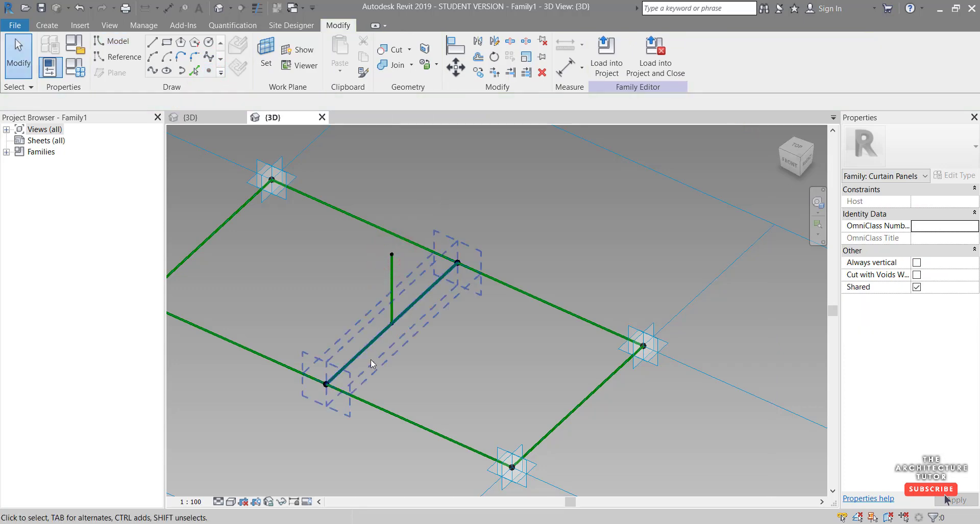
left_click(393, 254)
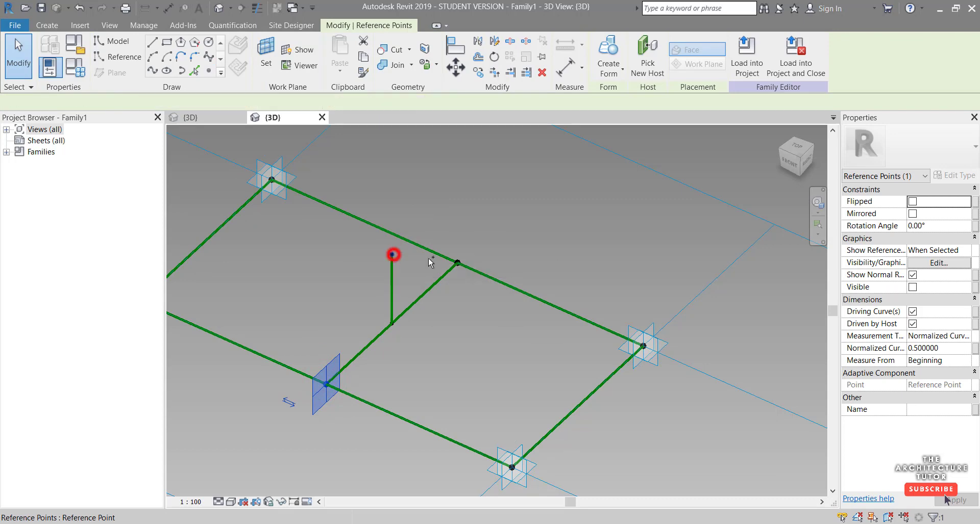
left_click(456, 262, "ctrl")
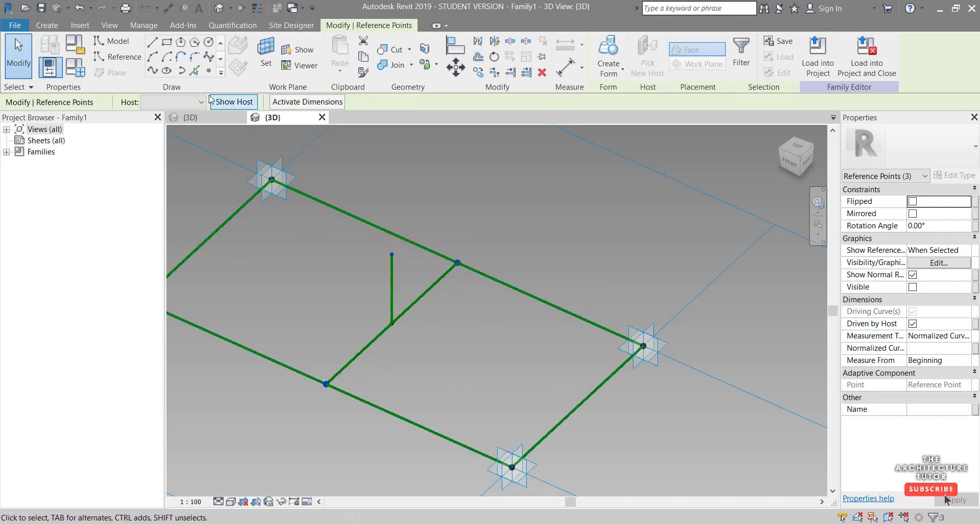
left_click(152, 71)
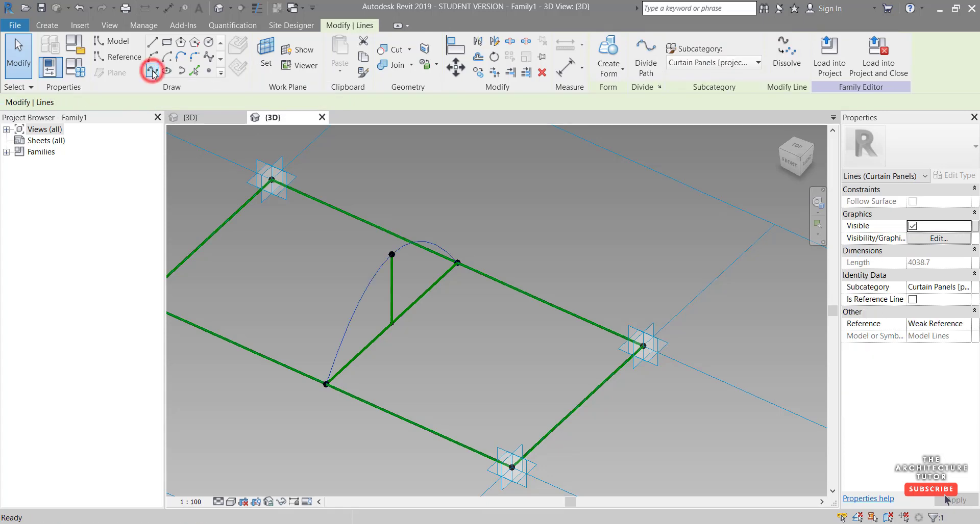
left_click(458, 181)
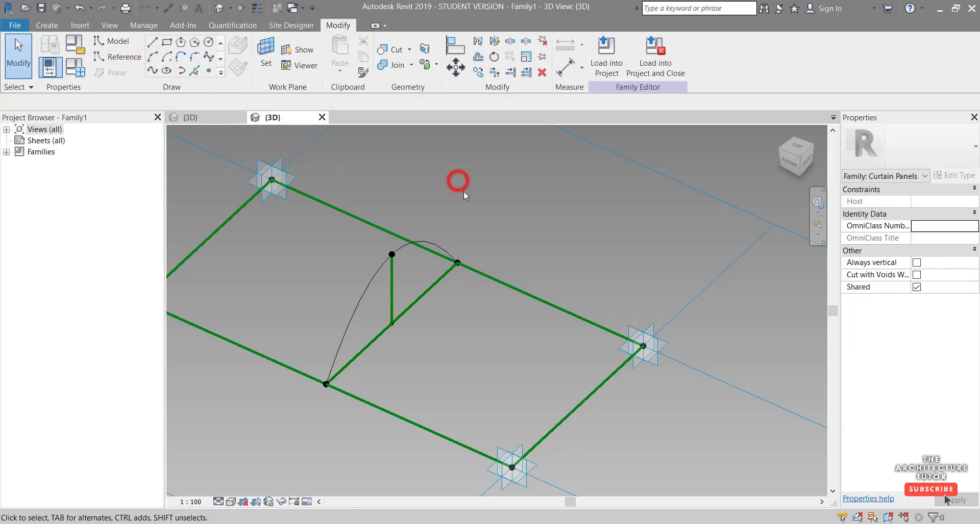
left_click(415, 250)
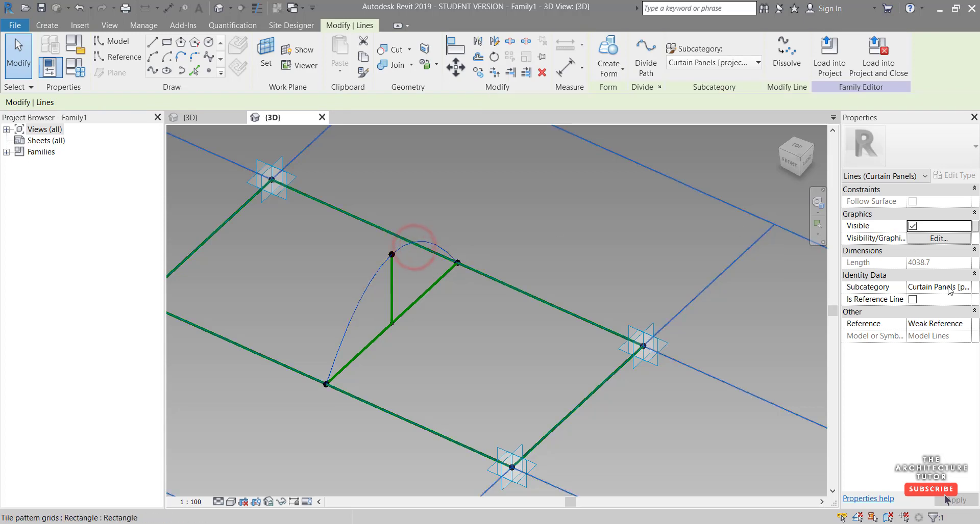
left_click(912, 300)
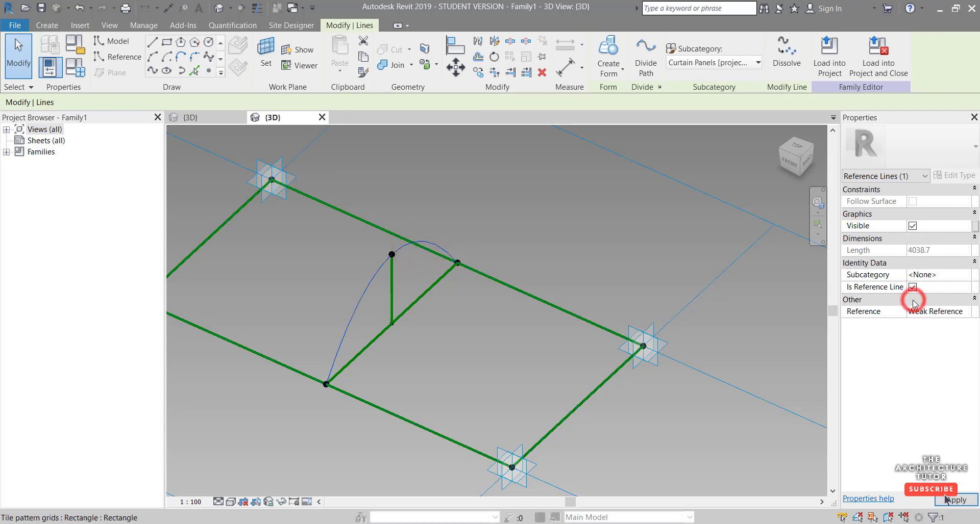
left_click(608, 225)
scroll(597, 239, "down", 2)
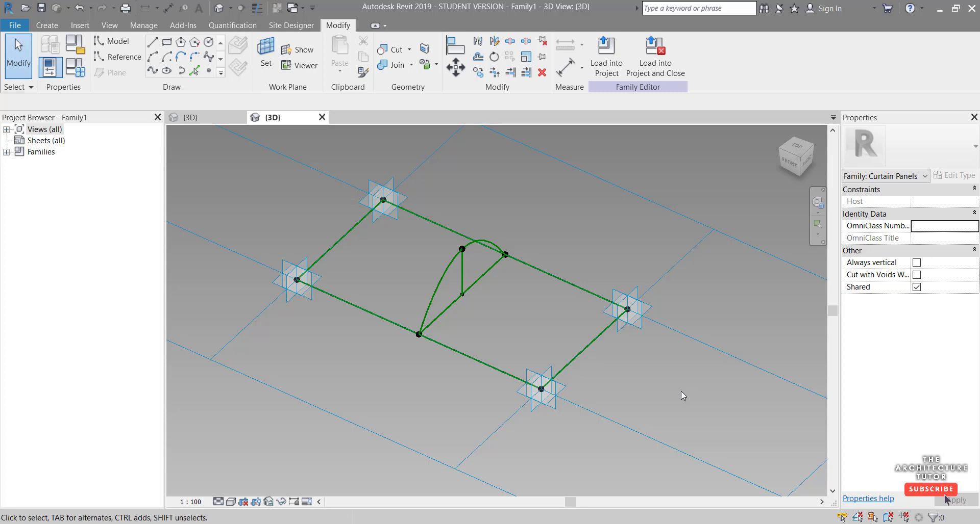
left_click(555, 399)
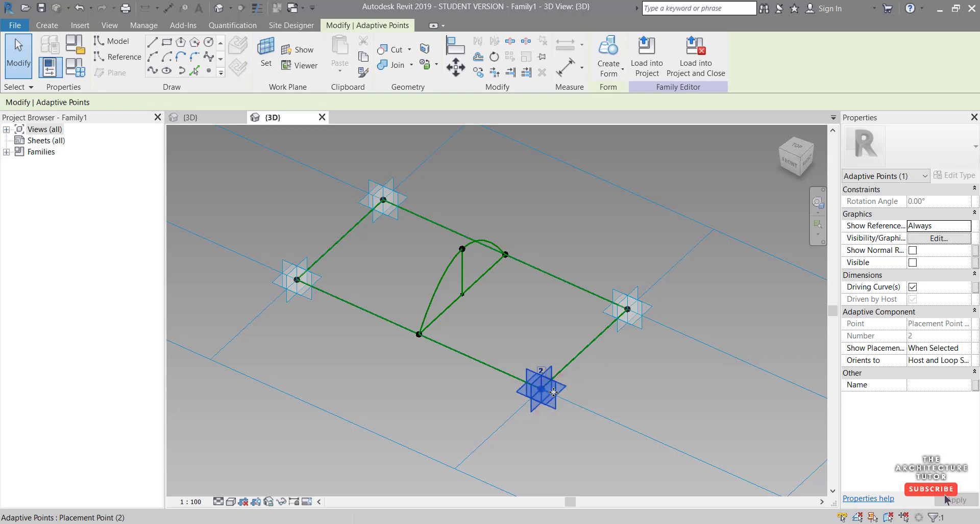
left_click_drag(553, 391, 553, 436)
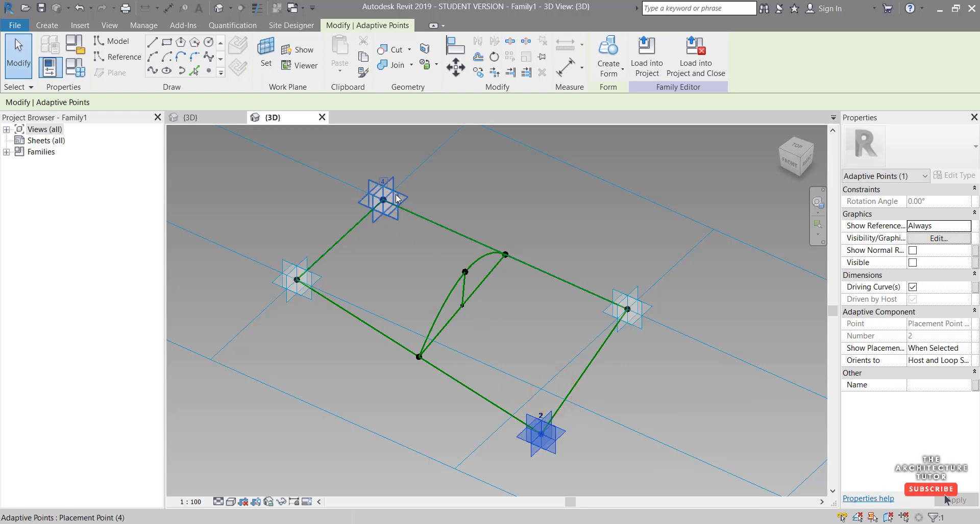
left_click_drag(397, 199, 397, 162)
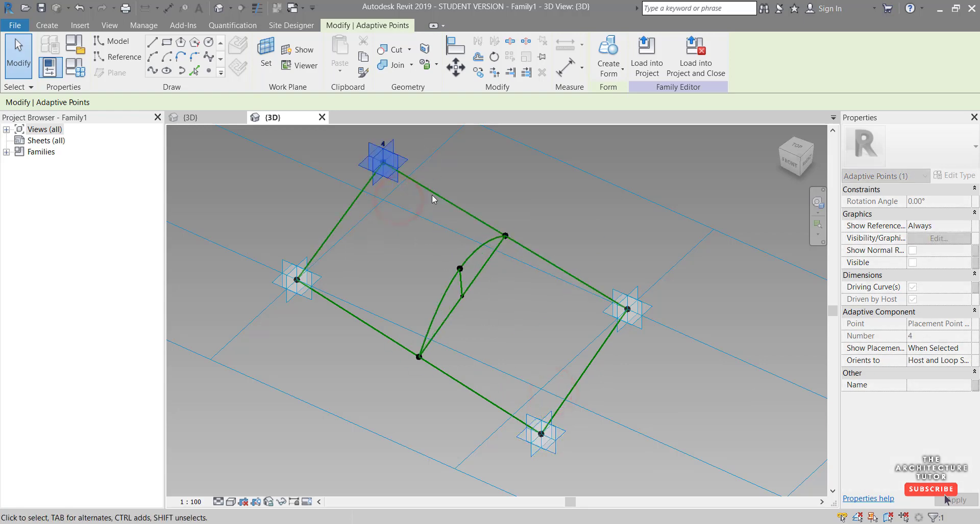
left_click_drag(287, 286, 291, 324)
middle_click_drag(485, 389, 605, 326, "shift")
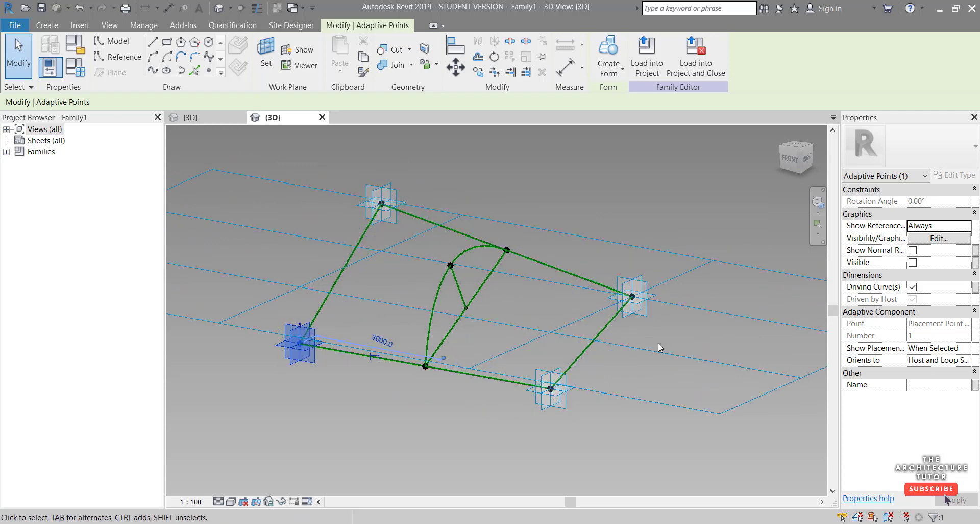
key("ctrl+z")
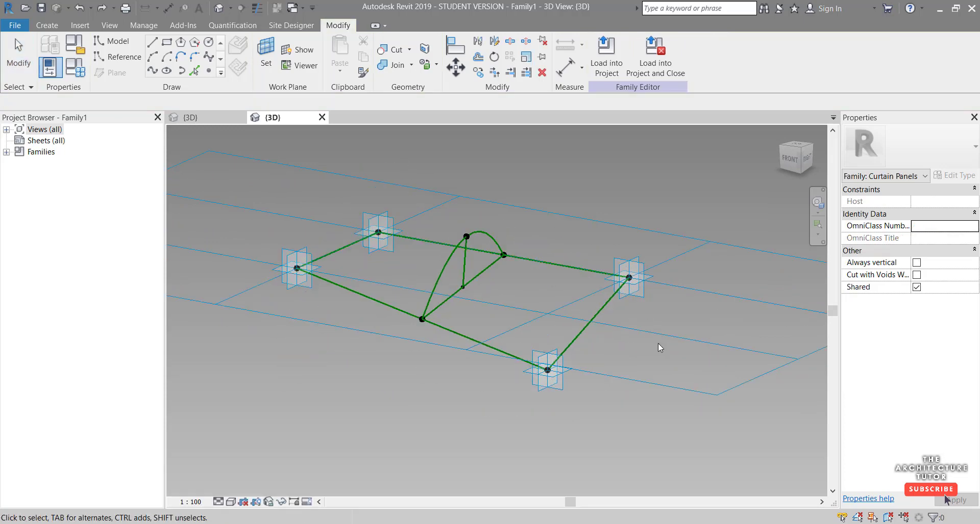
key("ctrl+z")
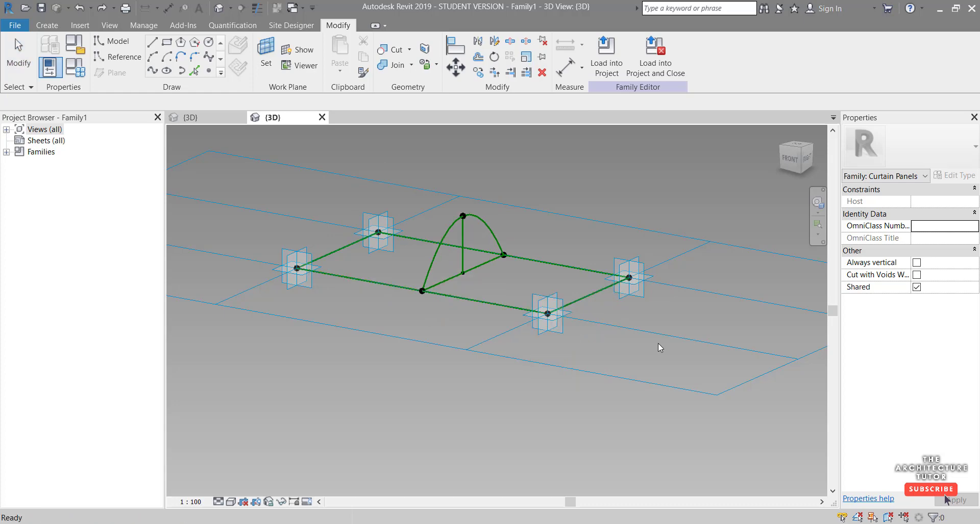
middle_click_drag(599, 356, 480, 419)
scroll(479, 420, "up", 1)
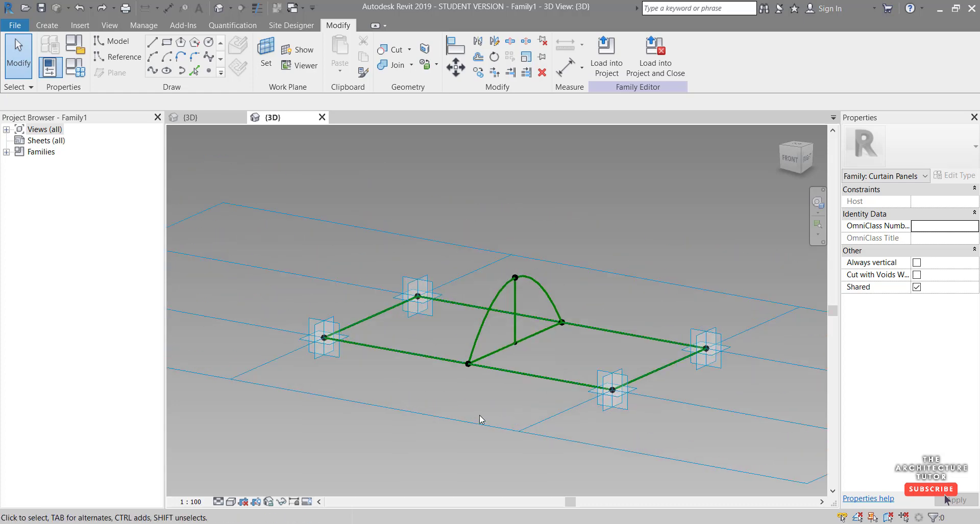
scroll(479, 420, "up", 2)
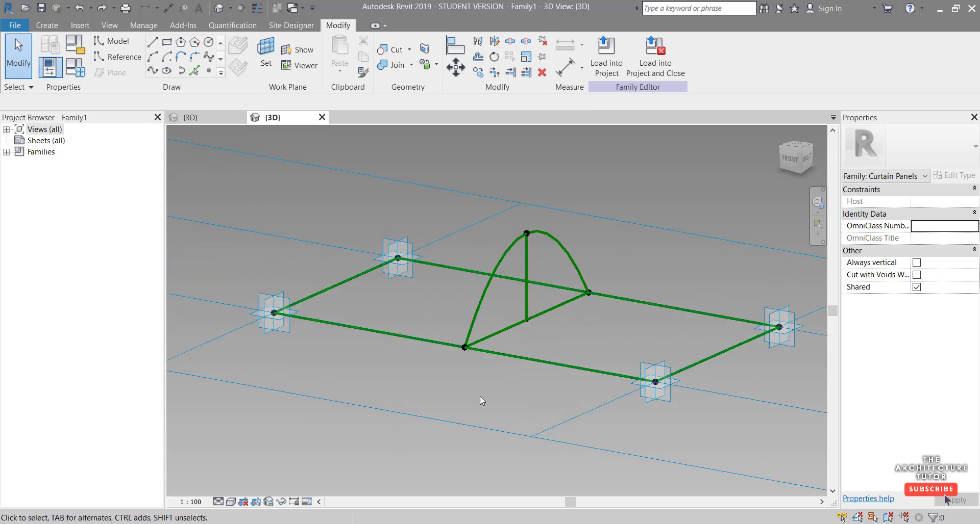
Step: Make the vertical reference line's 1200 height dimension permanent and label it with a new type parameter, BubbleHeight
left_click(522, 280)
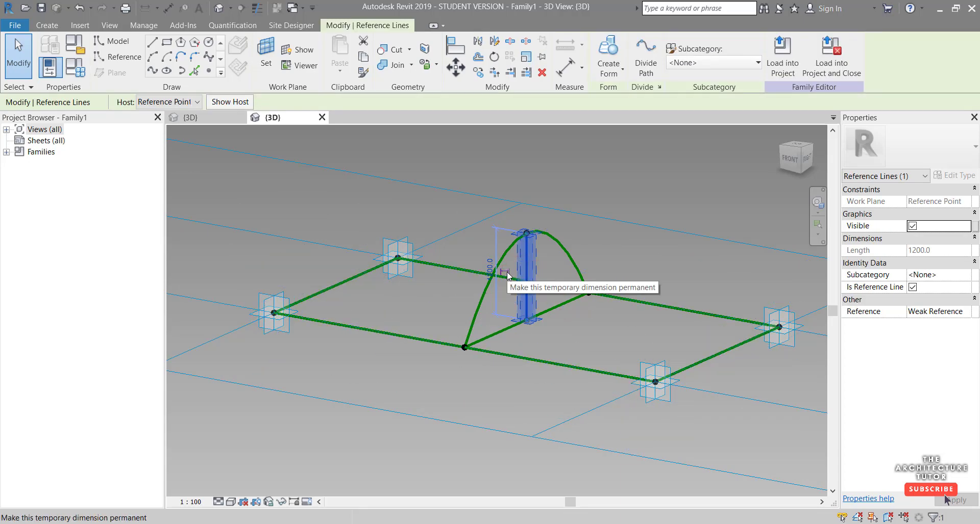
left_click(507, 271)
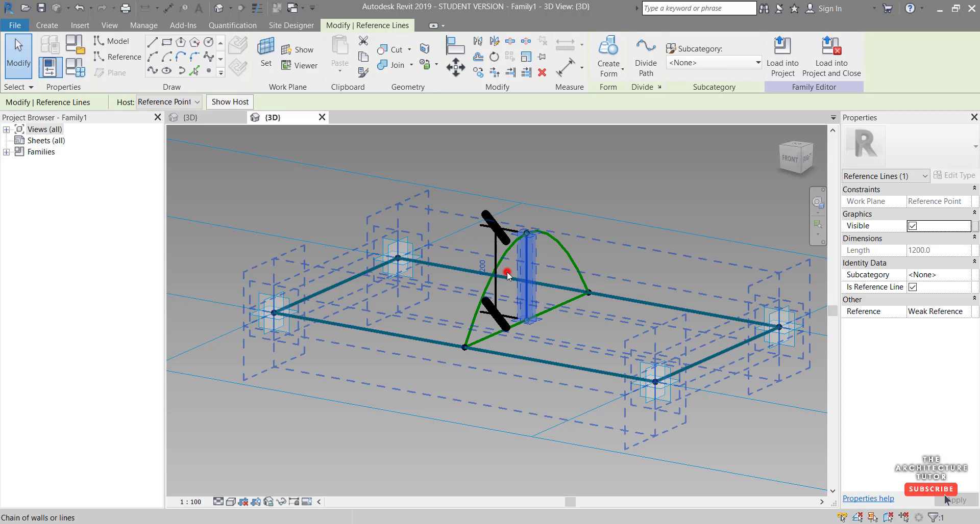
left_click(536, 176)
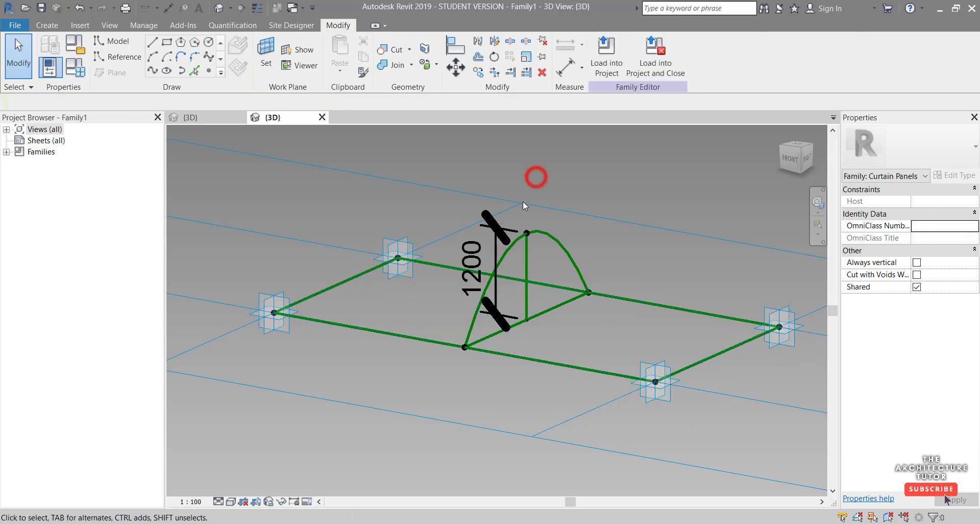
left_click(501, 246)
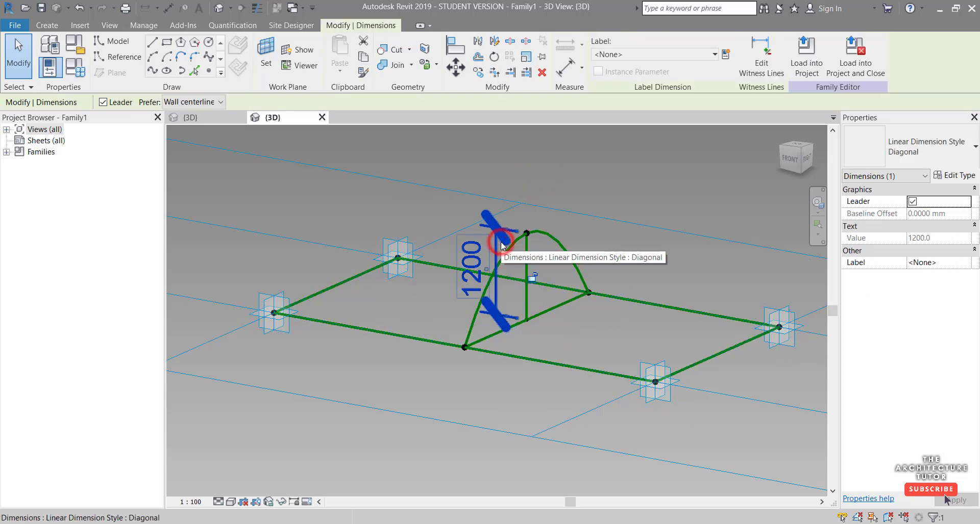
left_click(725, 54)
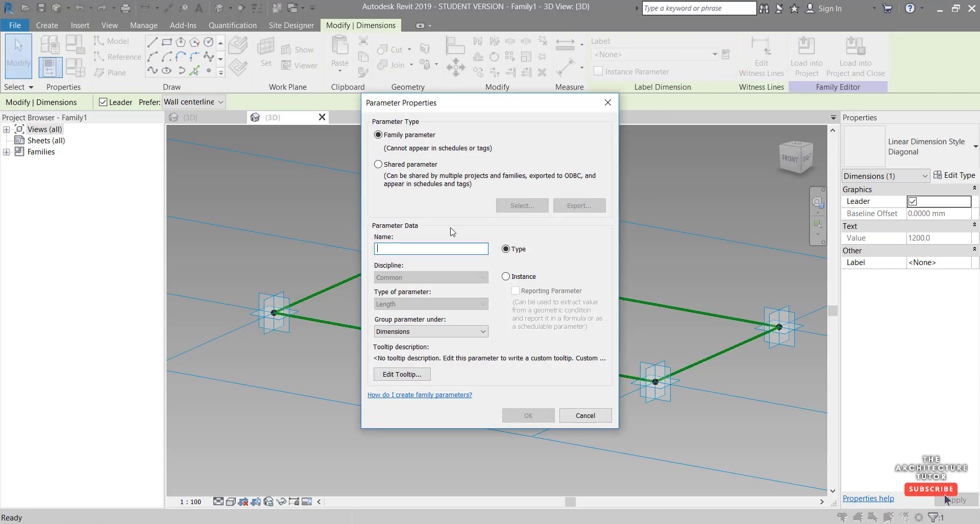
type("BubbleHeight")
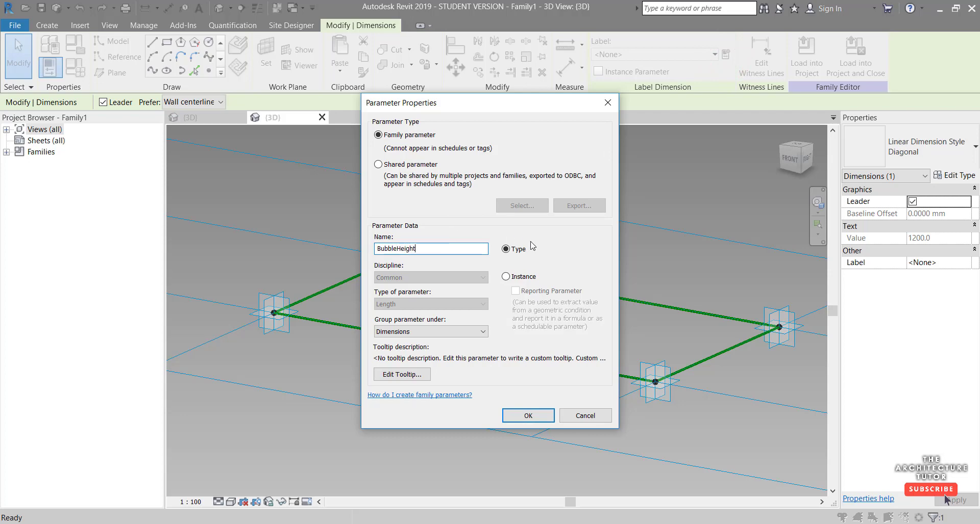
left_click(520, 249)
left_click(533, 415)
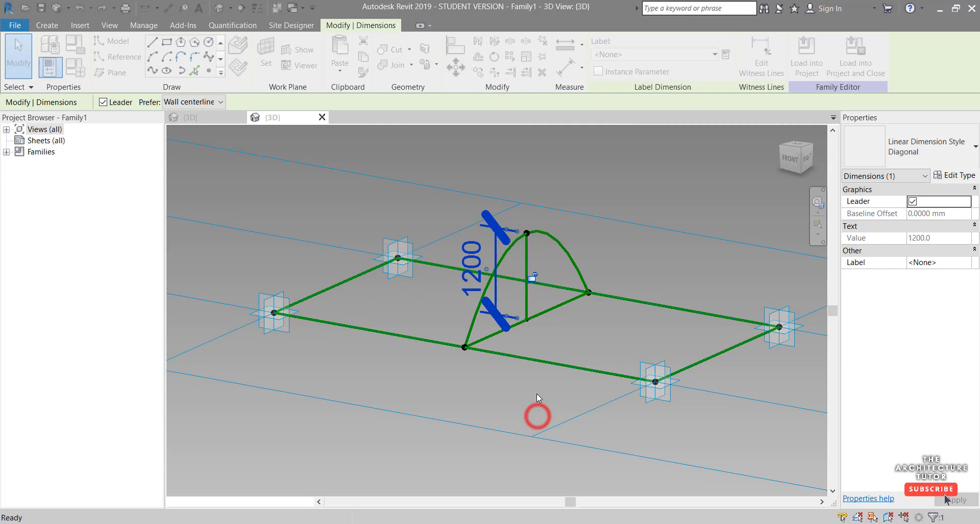
left_click(542, 173)
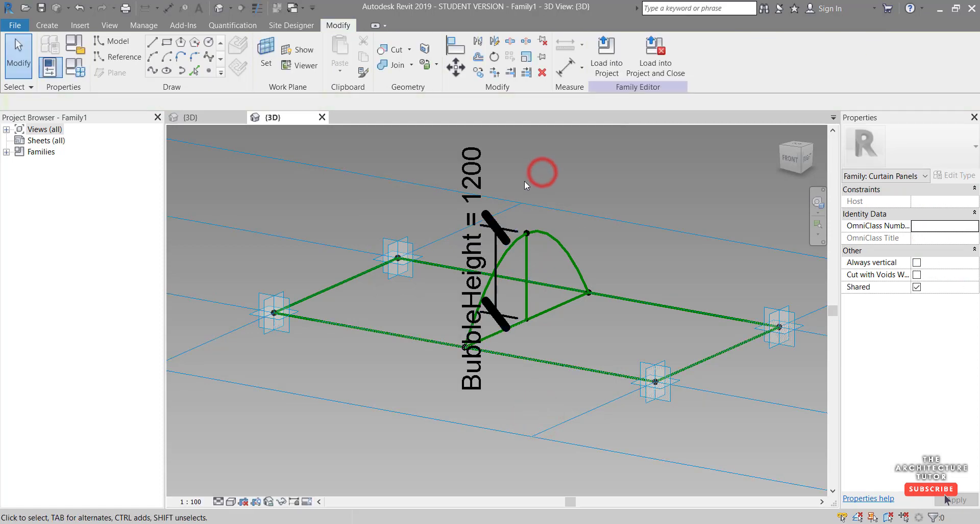
Step: Flex BubbleHeight to 3000 in Family Types and check the raised arch from above
left_click(83, 70)
left_click(625, 254)
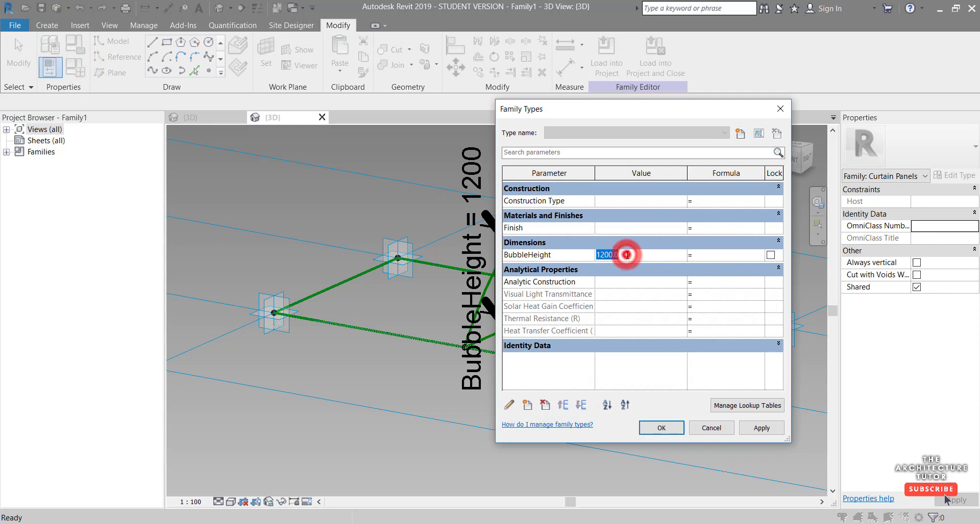
type("3000")
key("Tab")
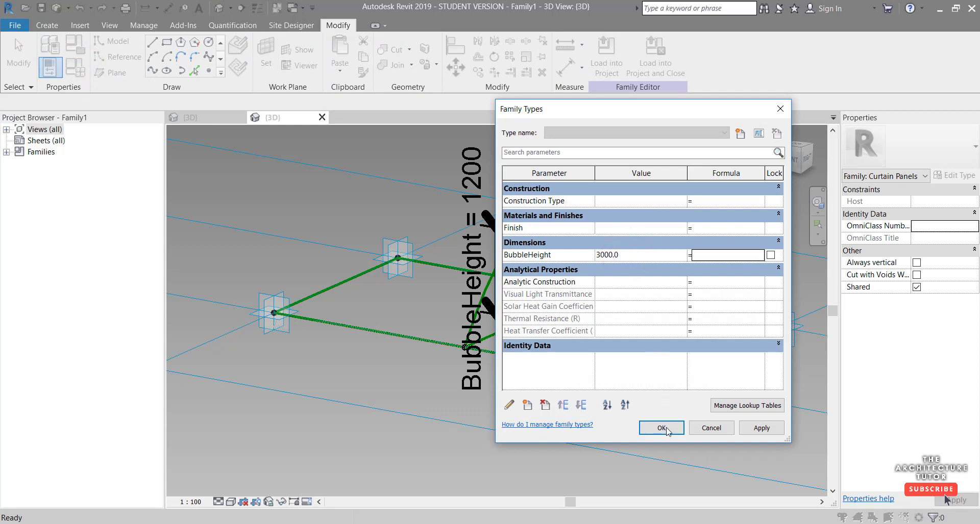
left_click(661, 428)
scroll(576, 411, "down", 2)
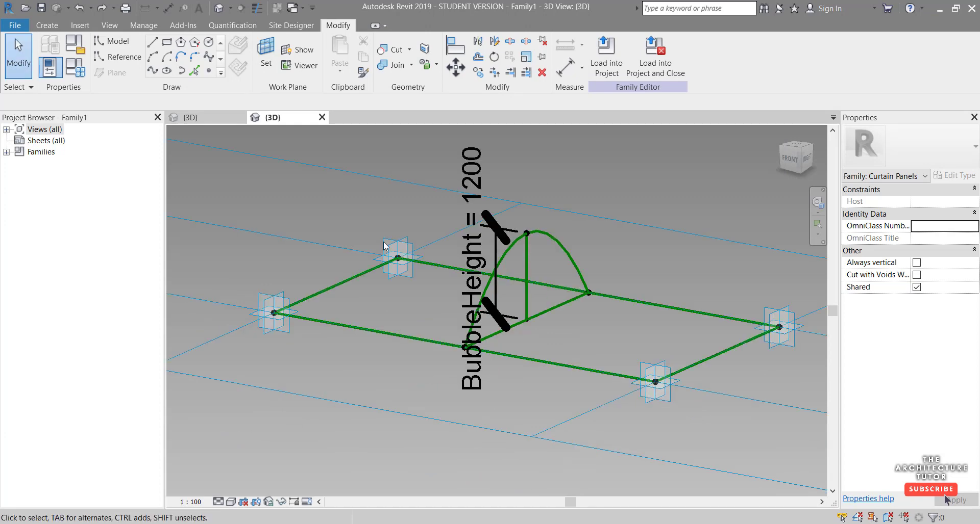
scroll(545, 262, "up", 2)
middle_click_drag(612, 200, 511, 266, "shift")
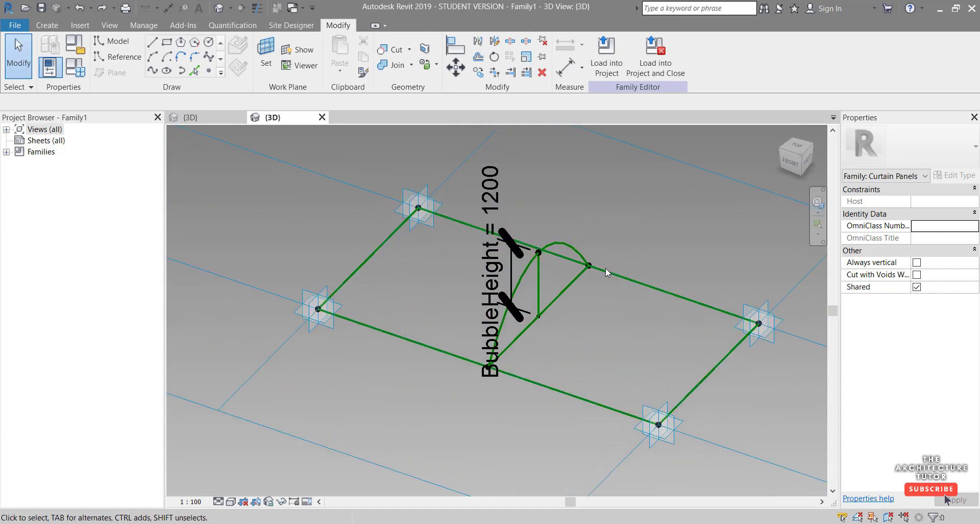
Step: Select the left and right reference lines plus the bubble arc and create a solid form from them
key("Tab")
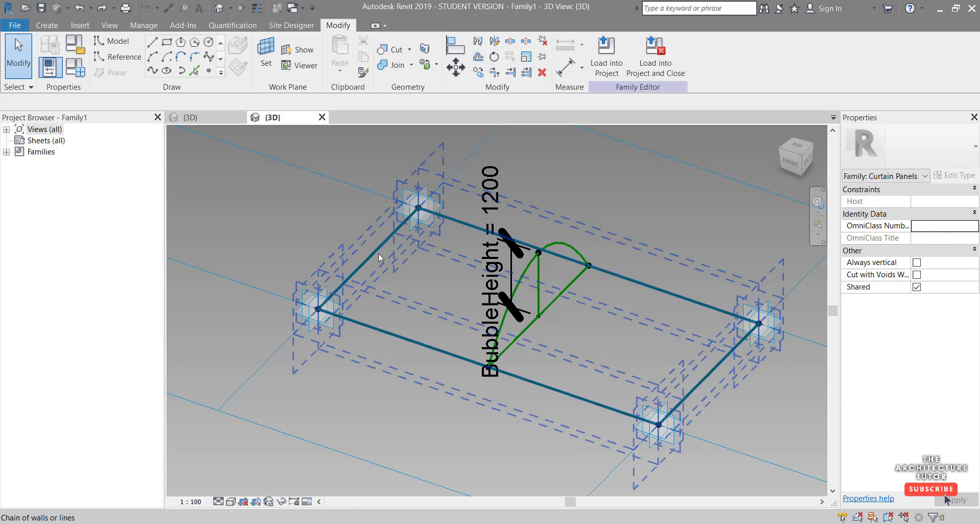
key("Tab")
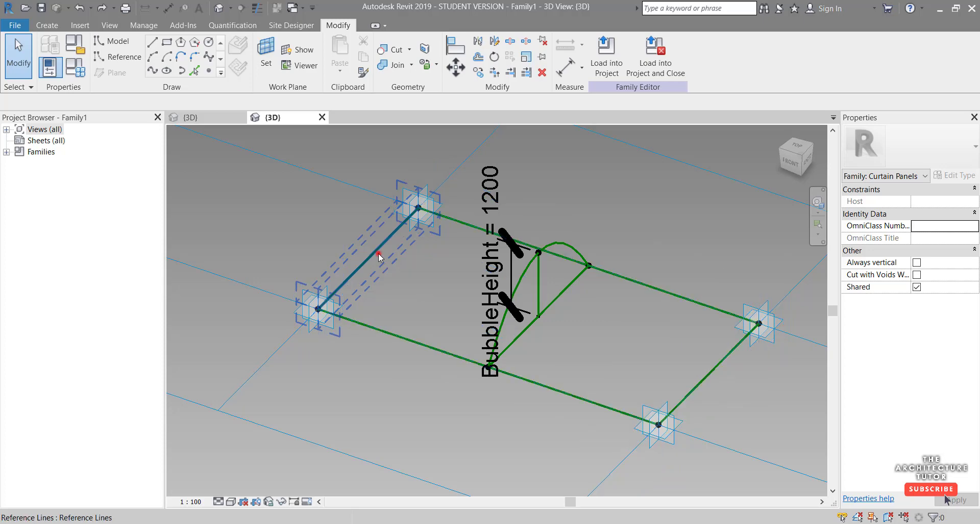
left_click(379, 257)
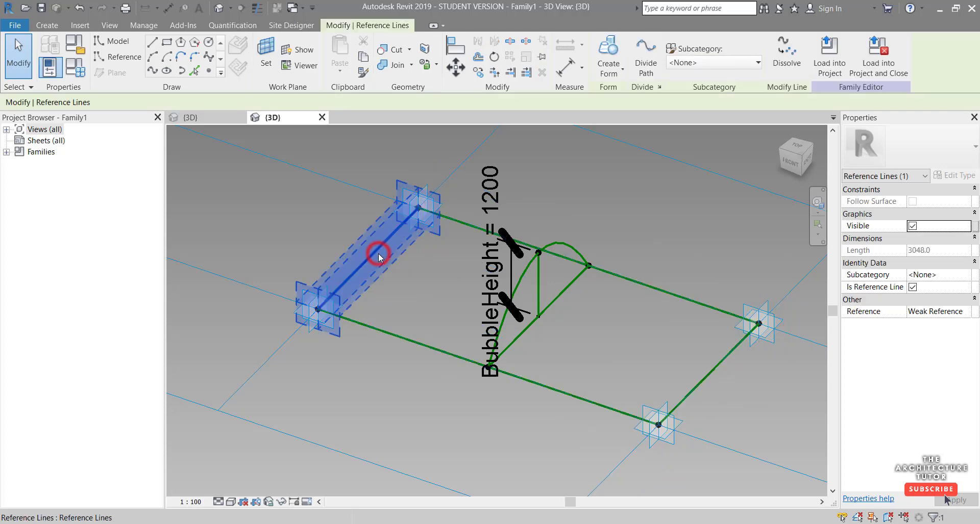
left_click(713, 375, "ctrl")
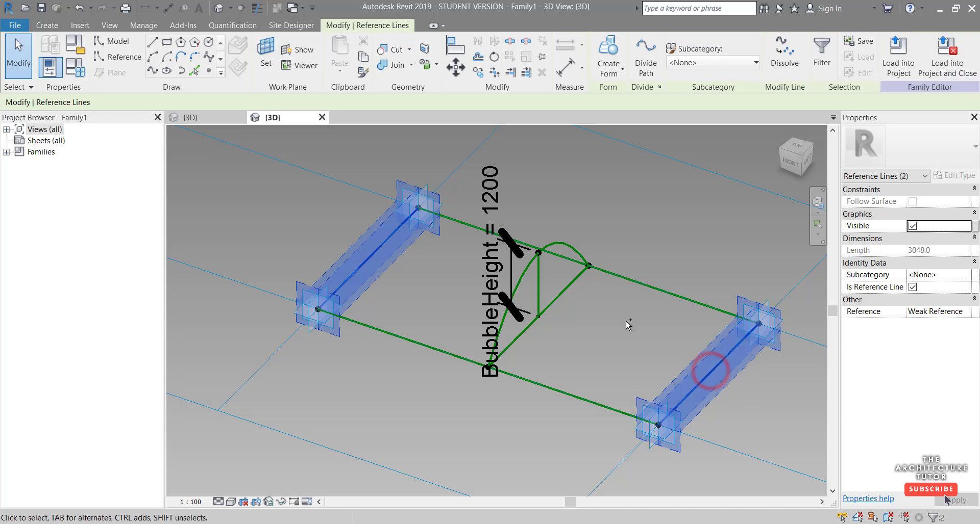
key("Tab")
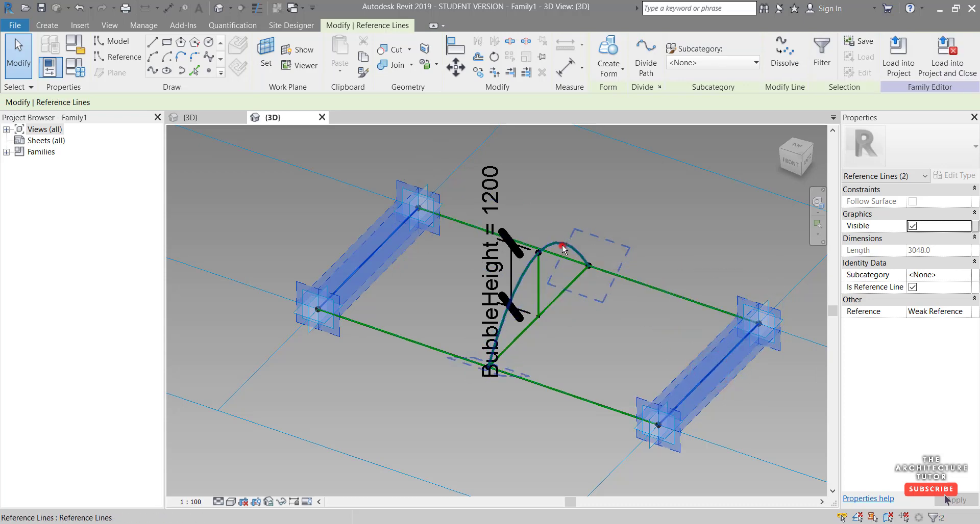
left_click(563, 248, "ctrl")
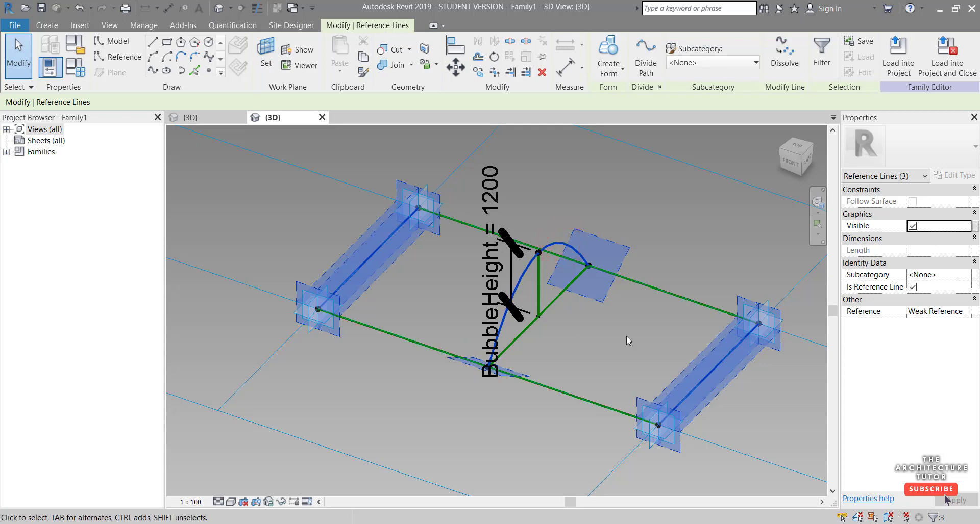
left_click(607, 68)
left_click(633, 93)
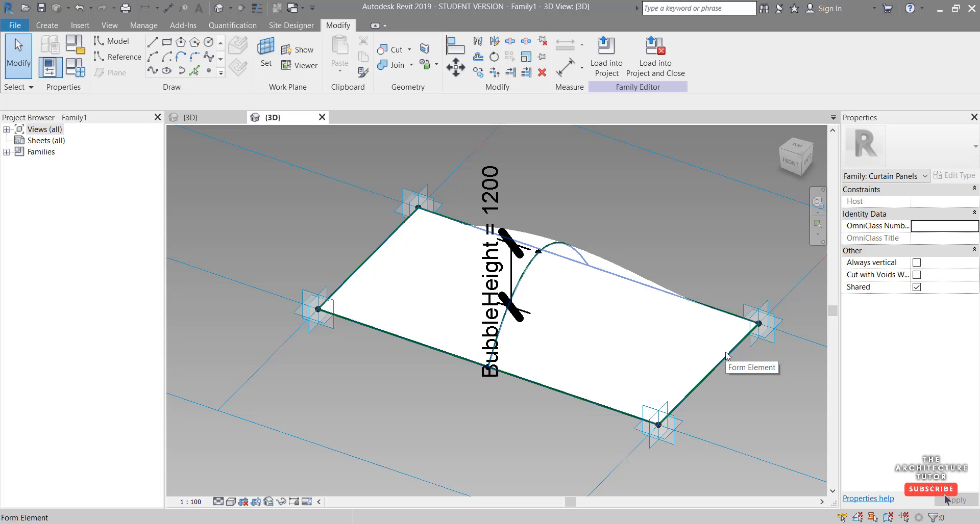
key("Tab")
key("Tab")
key("Tab")
key("Tab")
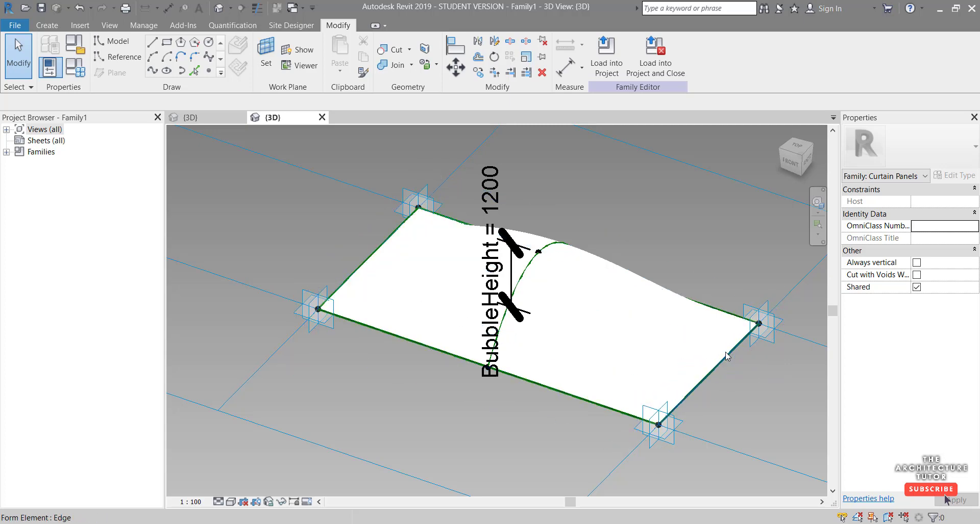
Step: Associate the surface form's material with a new family parameter named Material
left_click(727, 357)
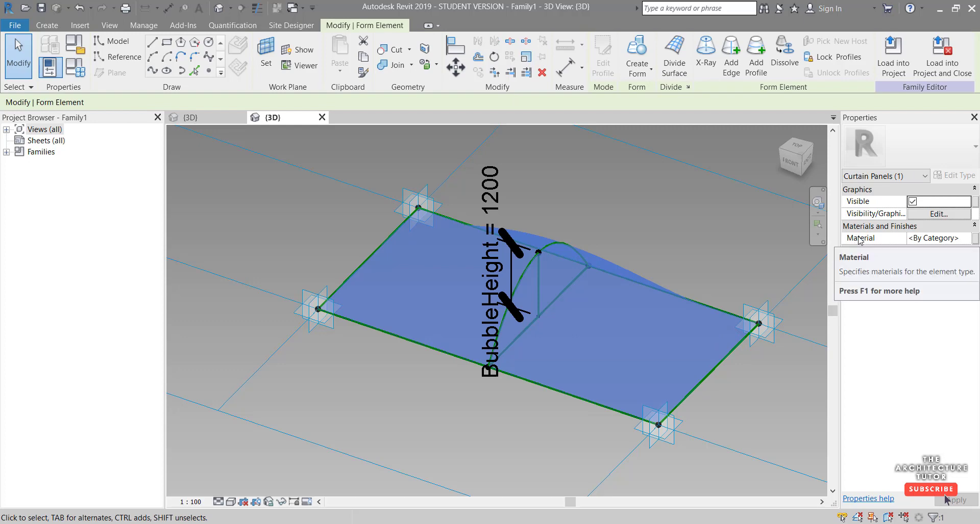
left_click(975, 238)
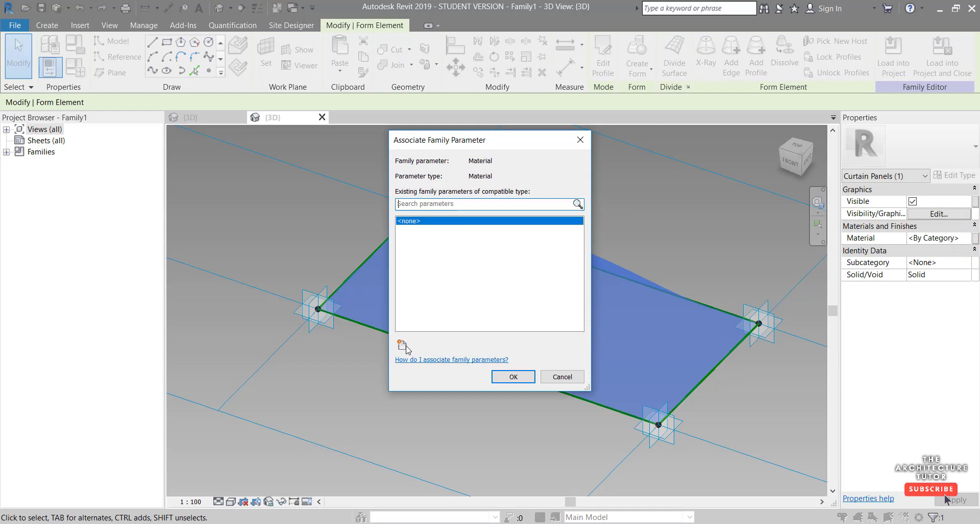
left_click(402, 346)
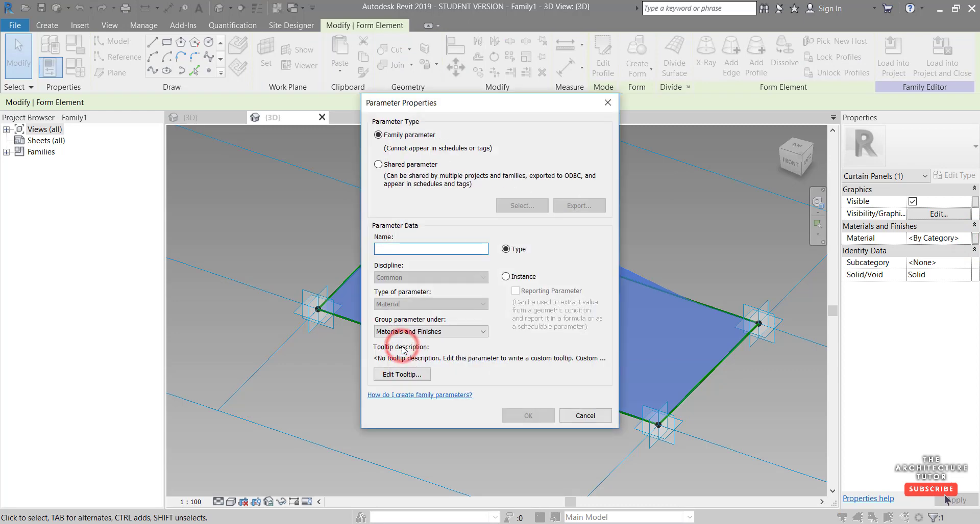
type("Material")
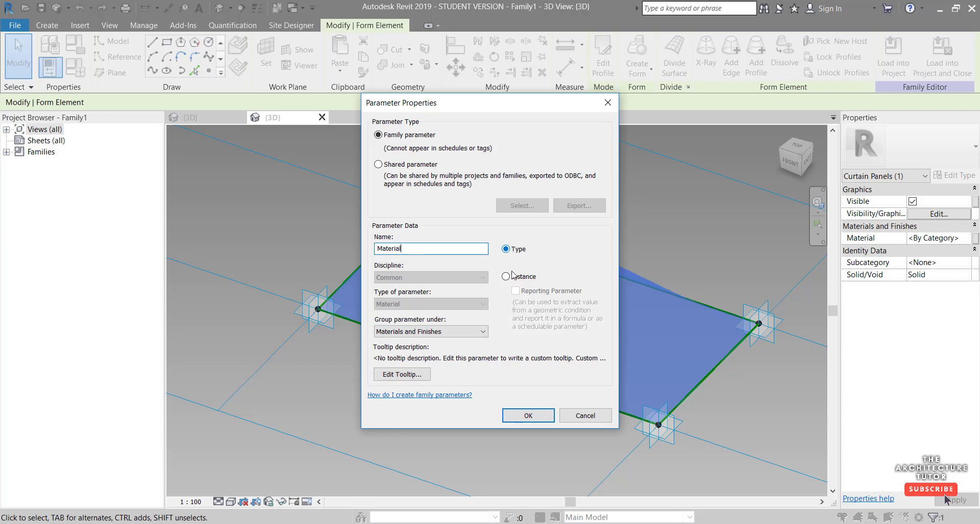
left_click(519, 414)
left_click(512, 378)
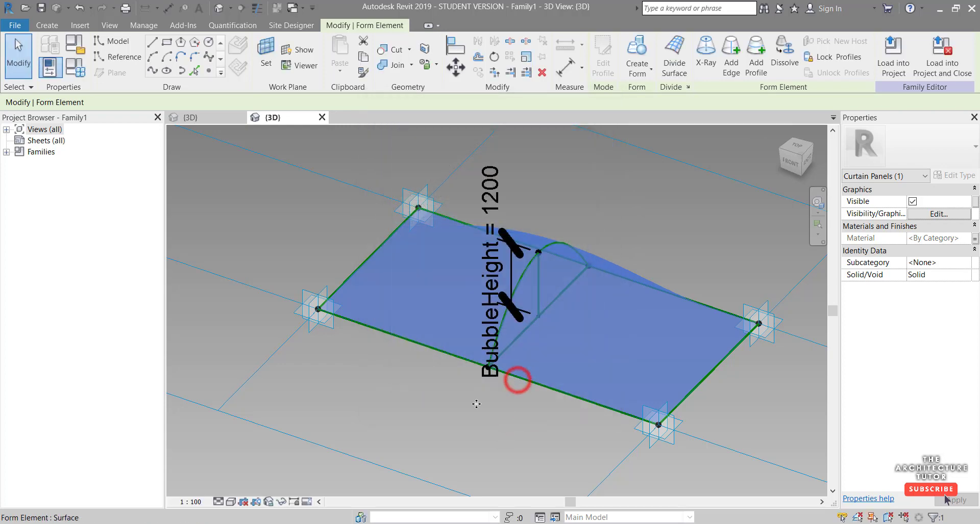
left_click(449, 414)
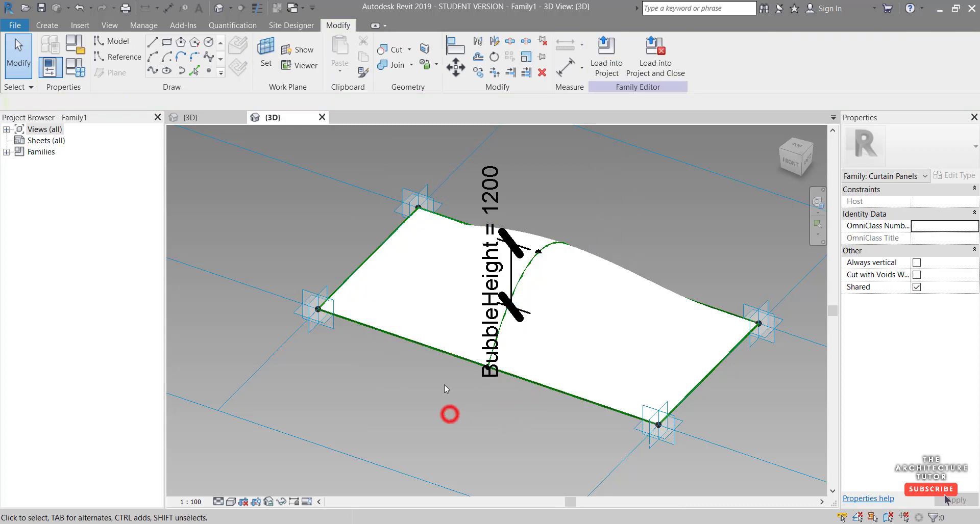
Step: Load the panel family into Project1 and apply the Family1 panel to the curved mass's divided surface
left_click(609, 63)
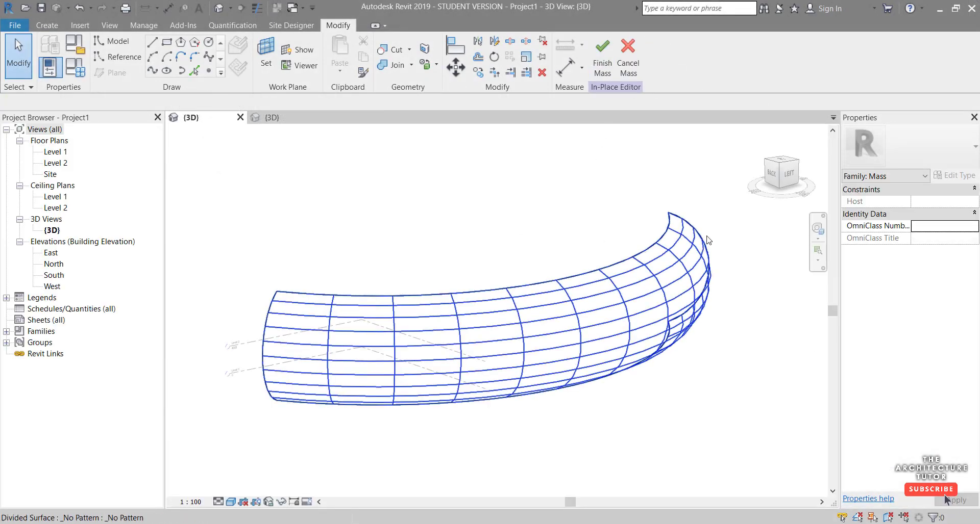
left_click(701, 243)
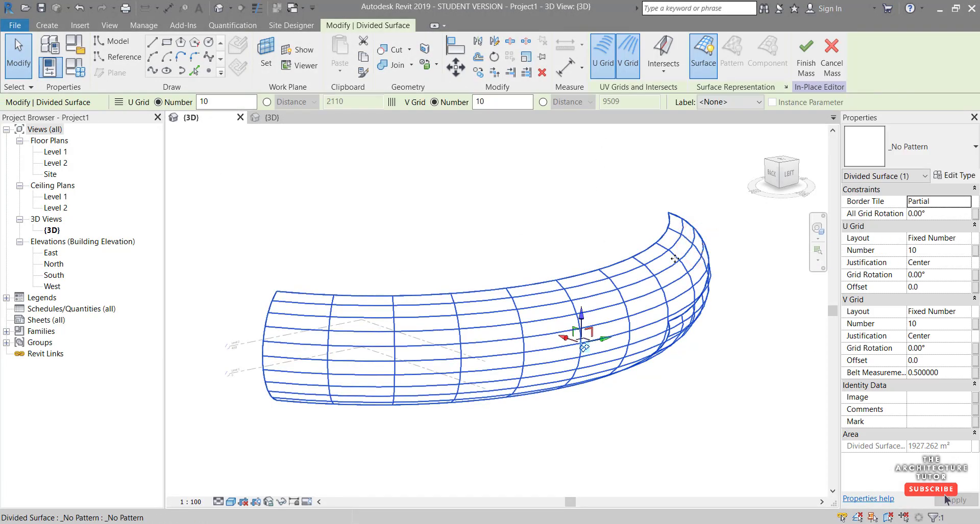
left_click(942, 148)
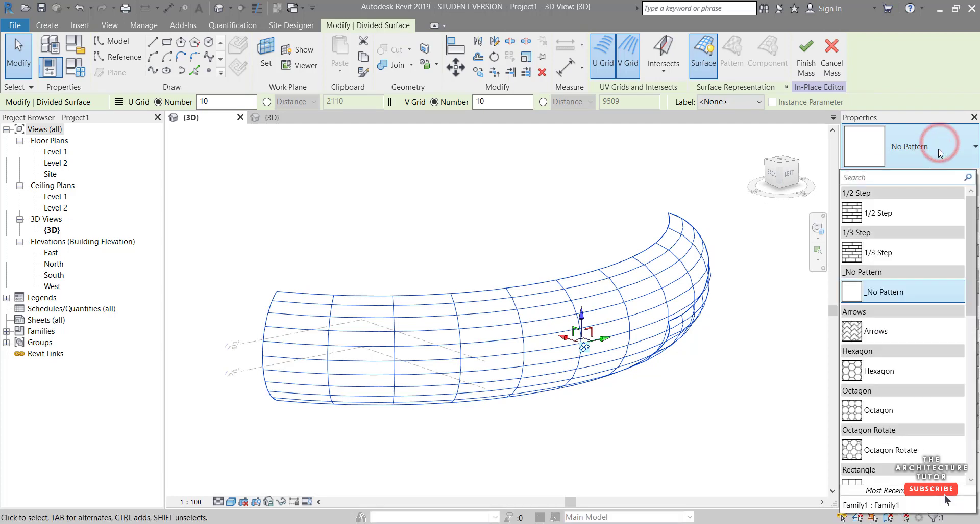
scroll(900, 321, "down", 5)
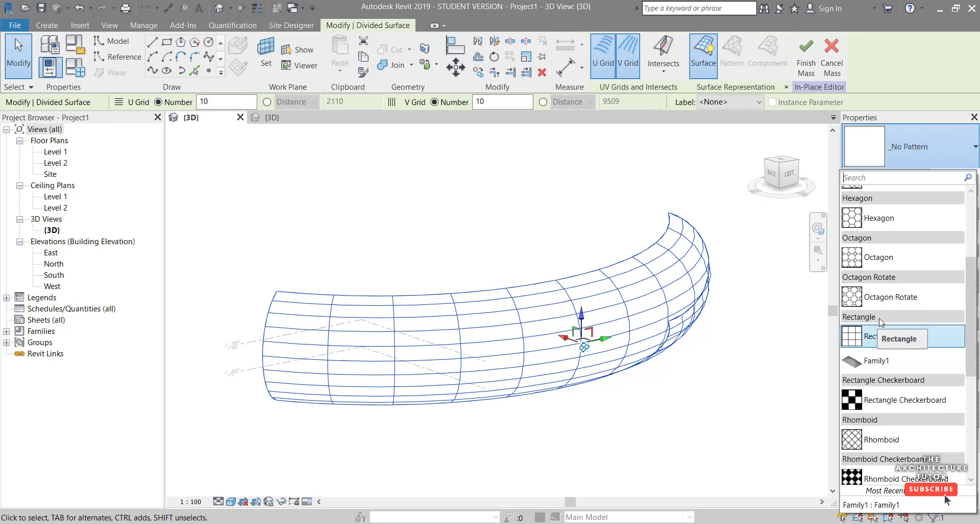
left_click(879, 361)
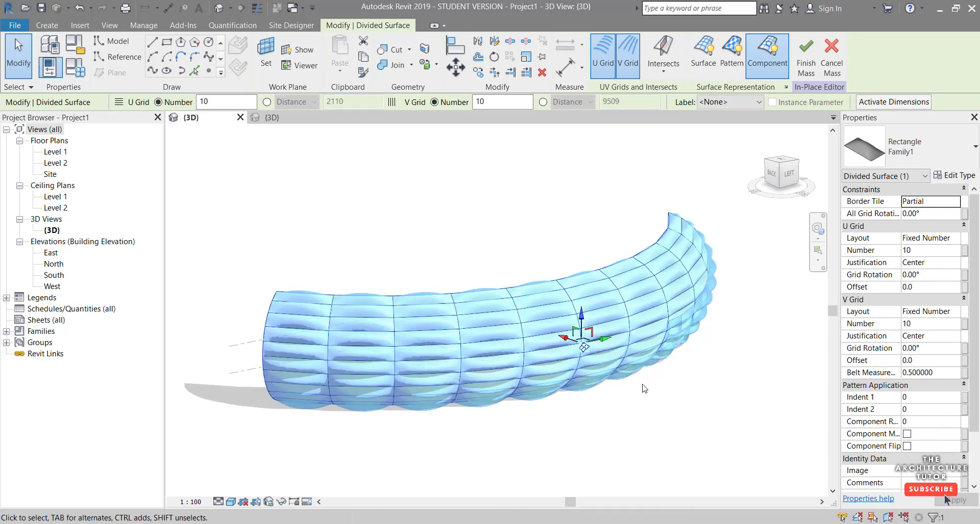
middle_click_drag(644, 388, 656, 449, "shift")
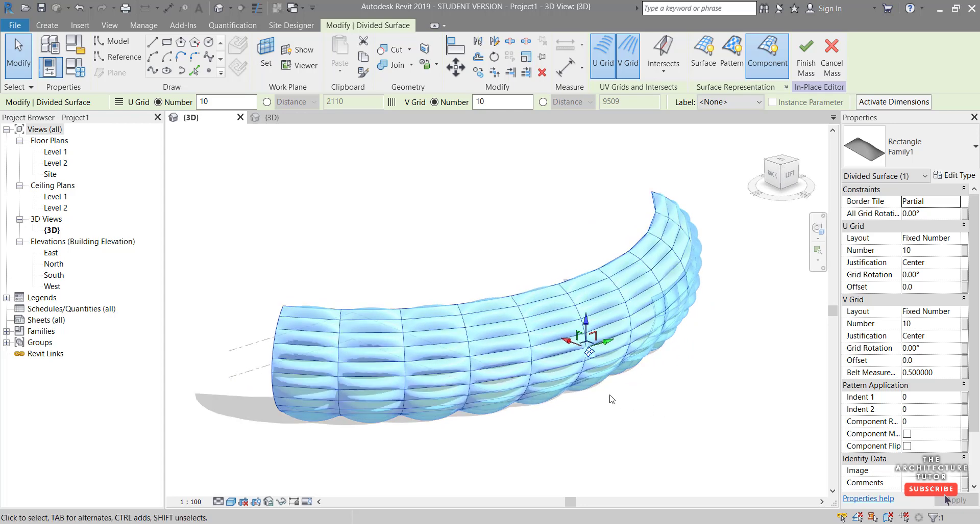
scroll(611, 400, "up", 4)
Step: View the surface from the LEFT side and set its V Grid Number to 20
scroll(604, 389, "down", 1)
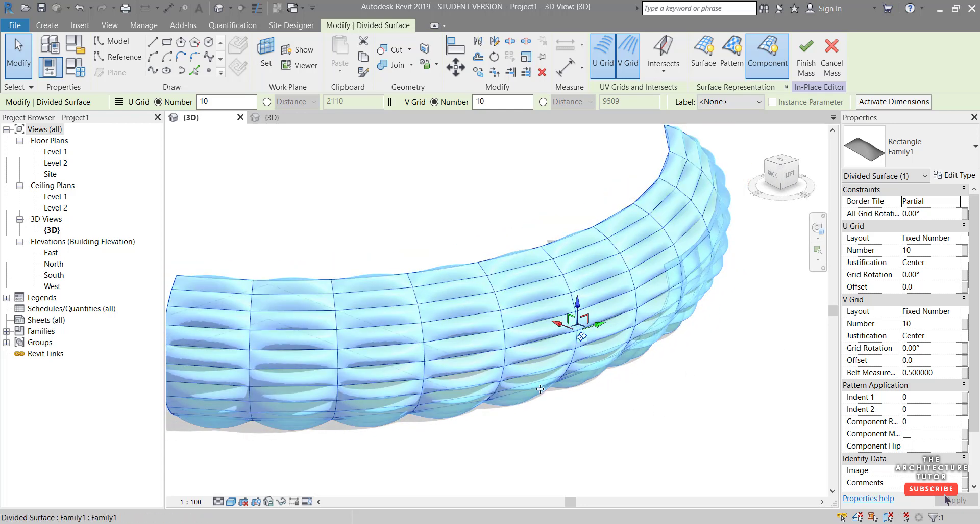
left_click(791, 173)
scroll(472, 368, "up", 5)
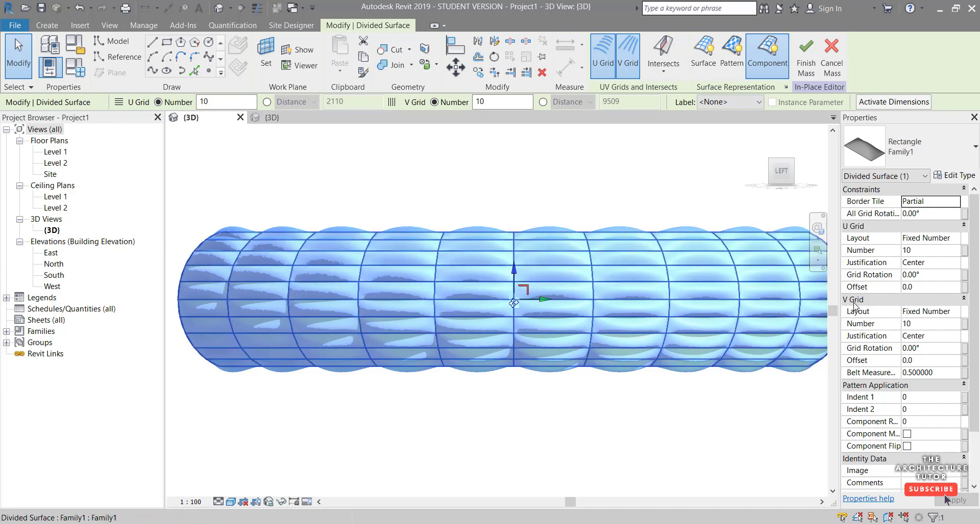
left_click(924, 326)
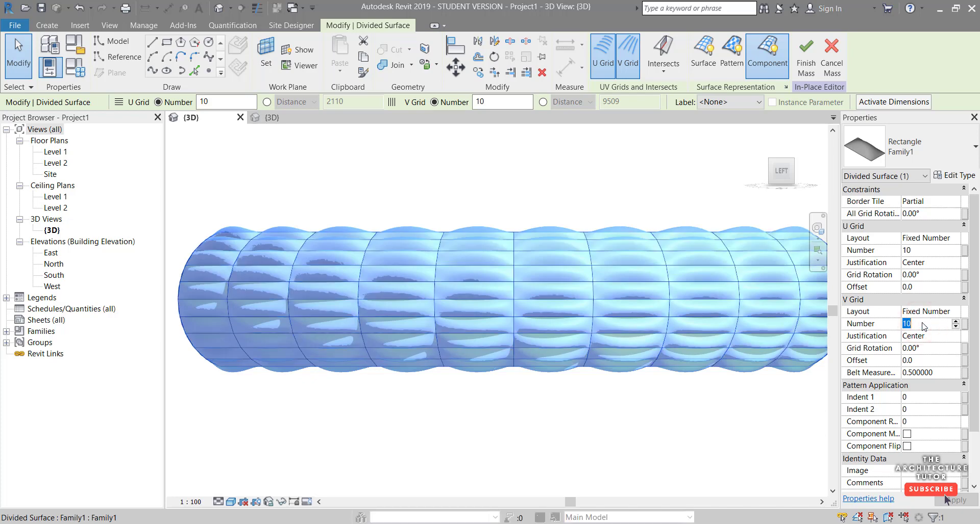
type("20")
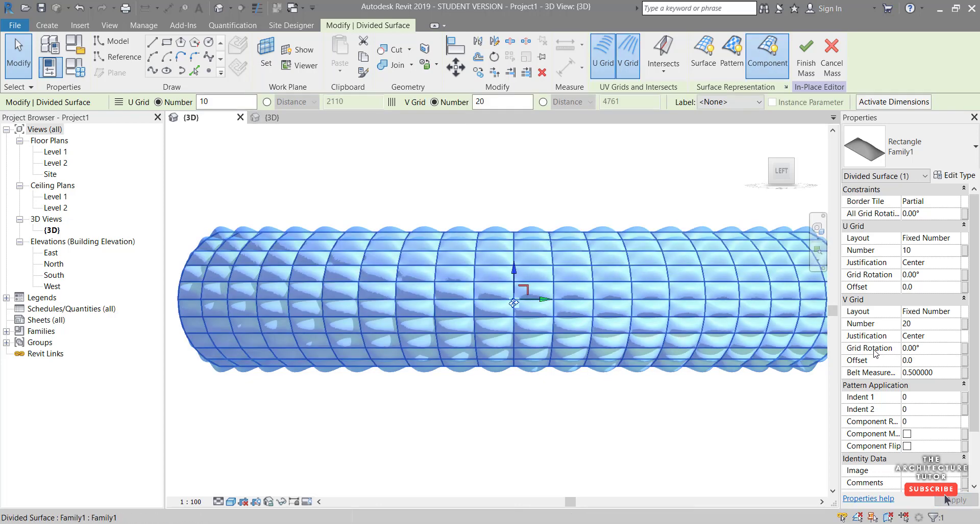
Step: Try V grid rotations of 30° and -60°, settling on -70°
left_click(937, 351)
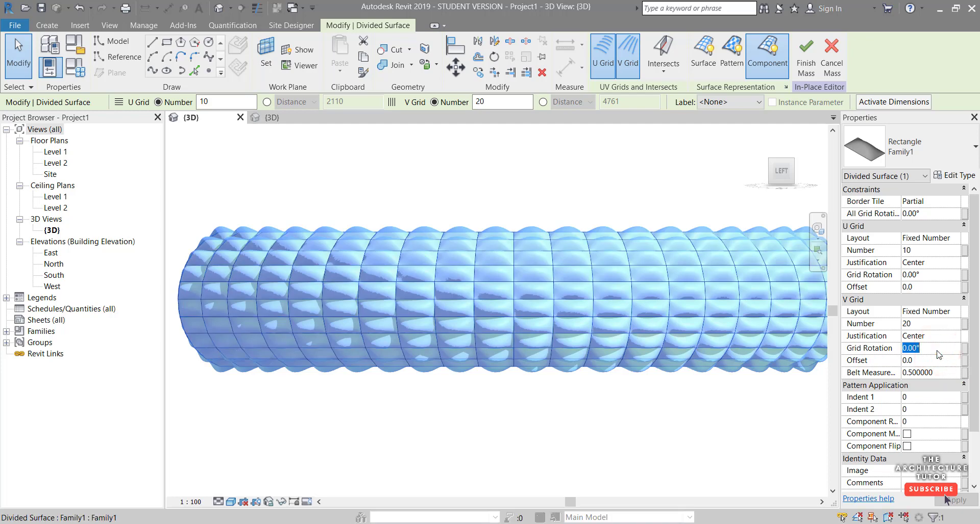
type("30")
key("Return")
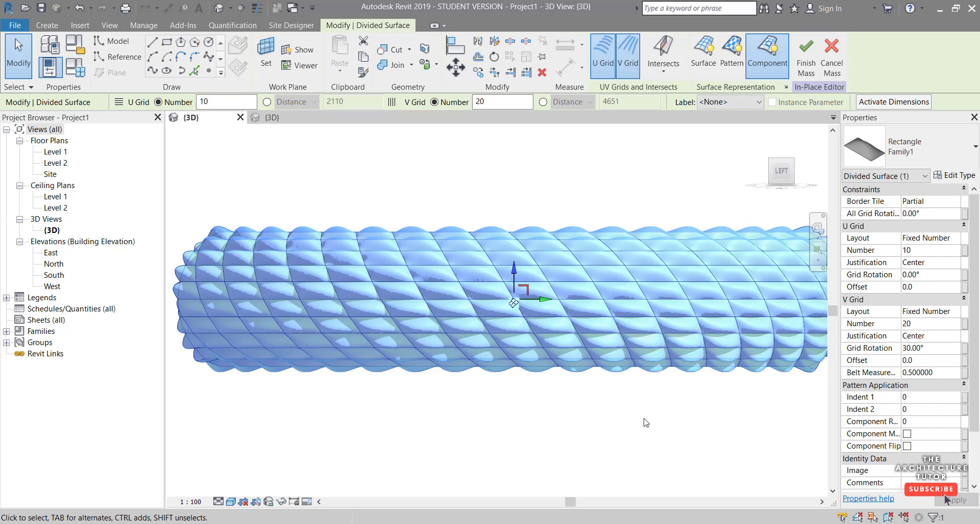
left_click(924, 349)
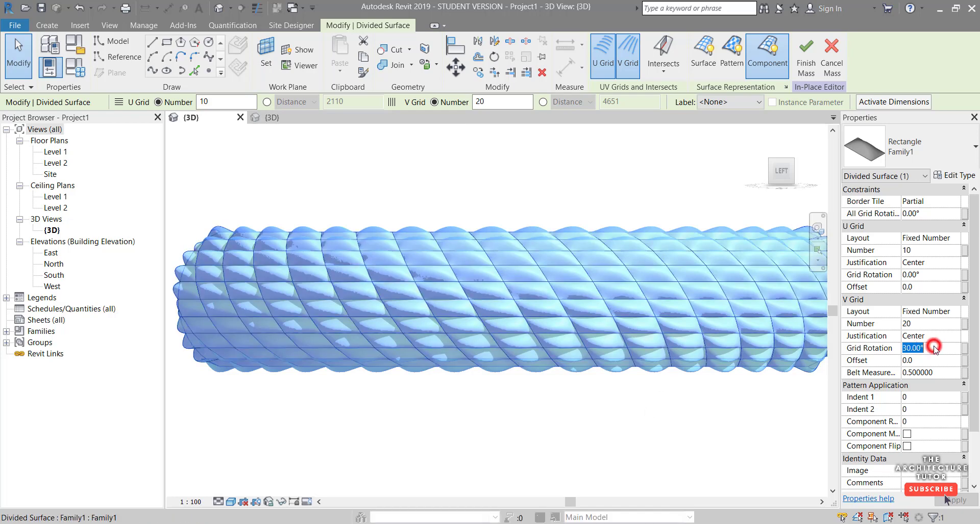
type("-")
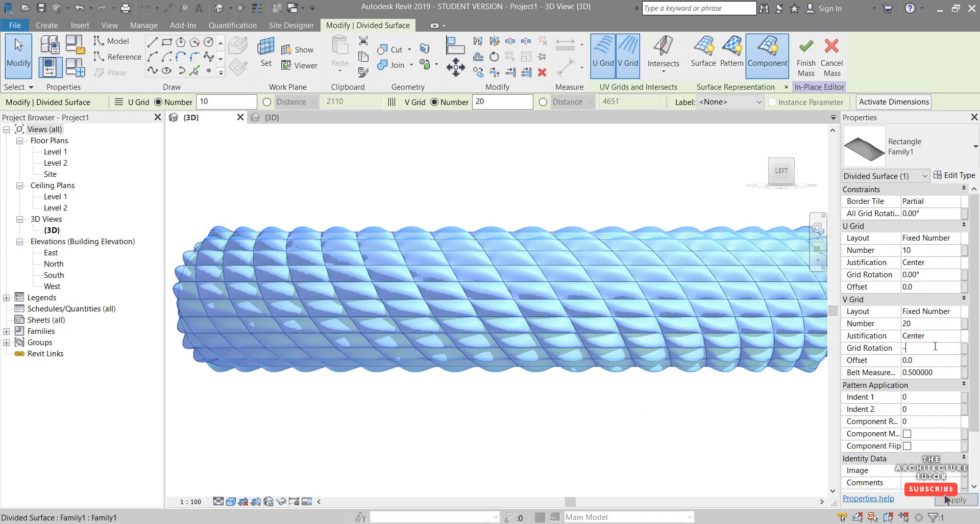
type("60")
left_click(945, 499)
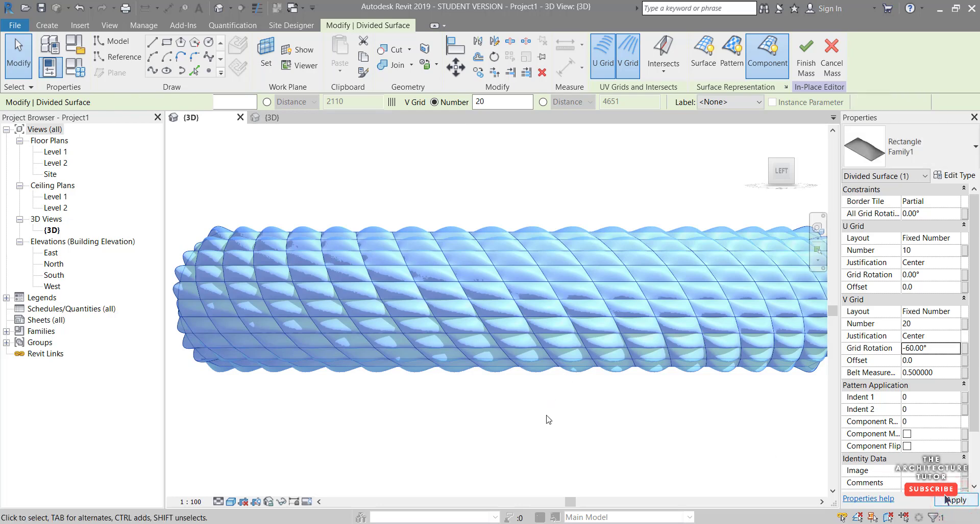
double_click(947, 351)
type("-70")
left_click(945, 500)
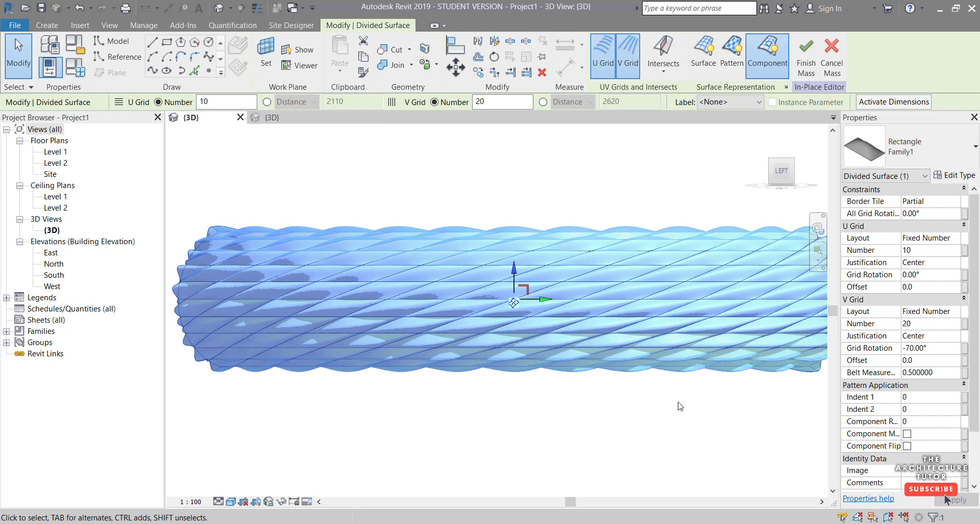
middle_click_drag(680, 407, 662, 407, "shift")
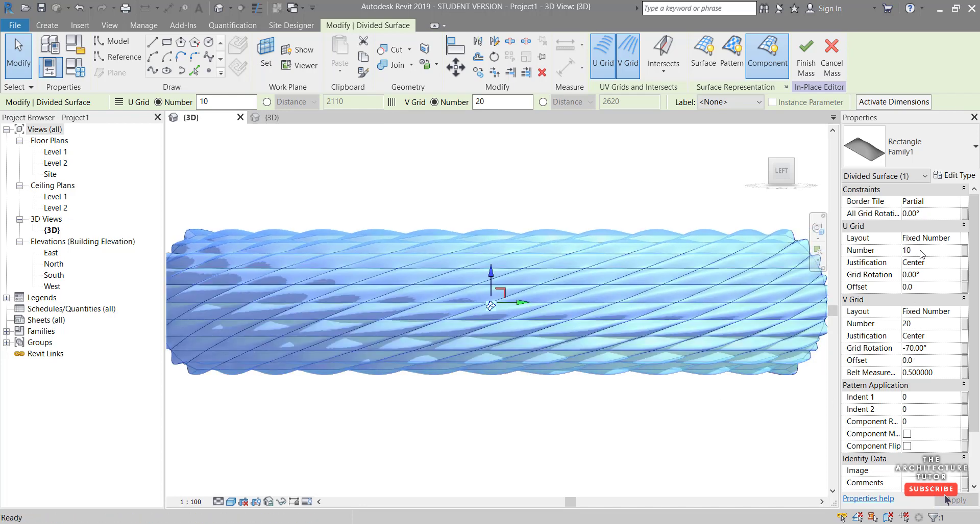
left_click(598, 423)
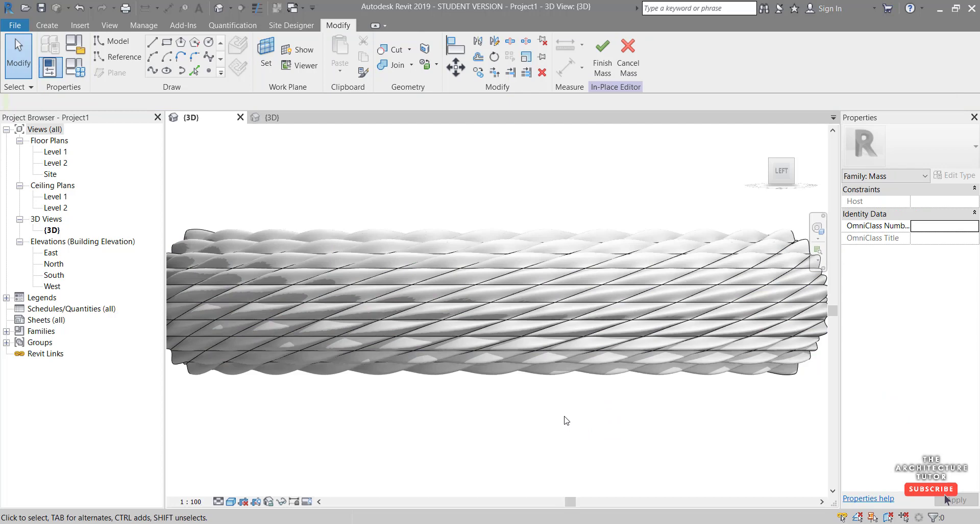
middle_click_drag(565, 421, 595, 419)
scroll(590, 411, "down", 3)
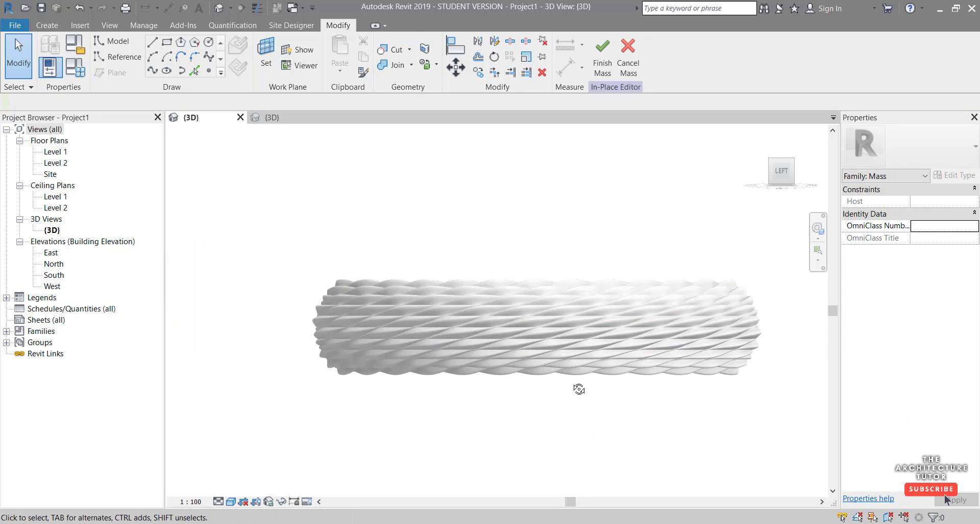
middle_click_drag(579, 389, 541, 357, "shift")
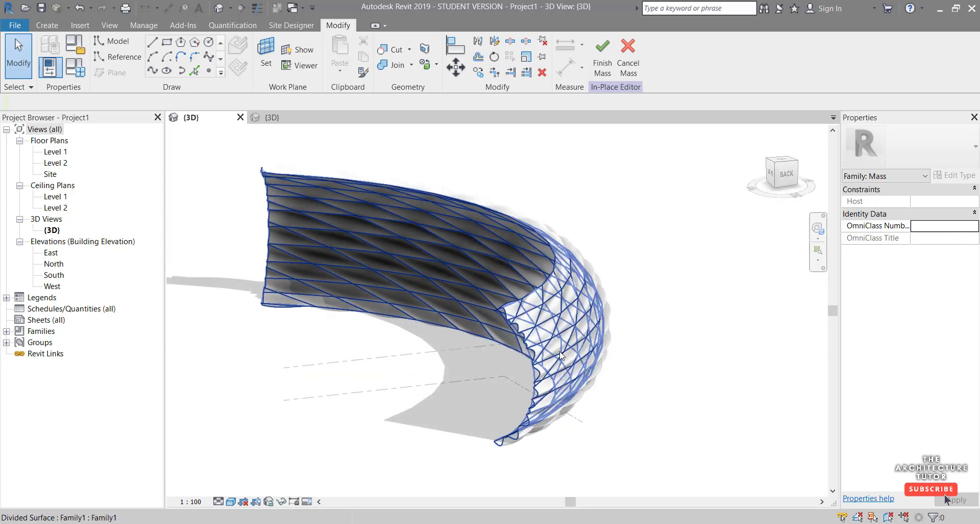
left_click(527, 303)
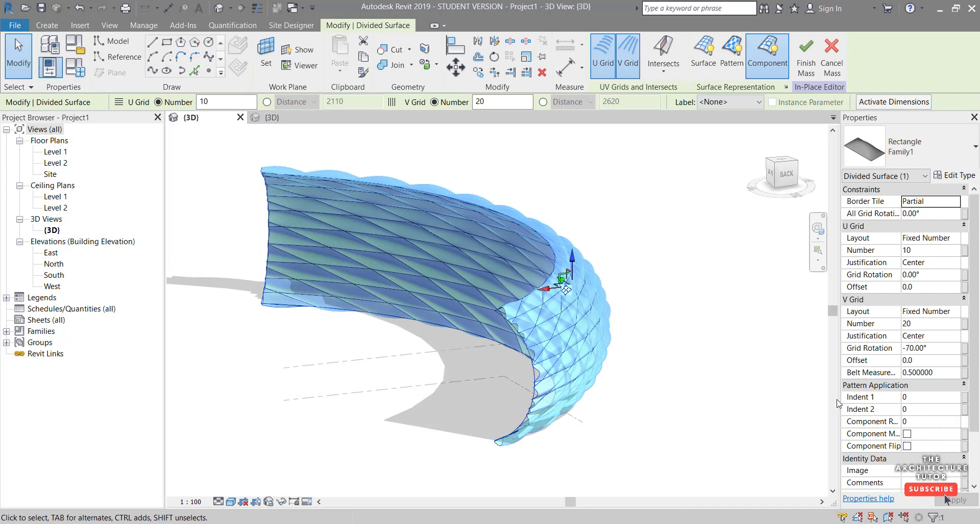
left_click_drag(841, 404, 740, 404)
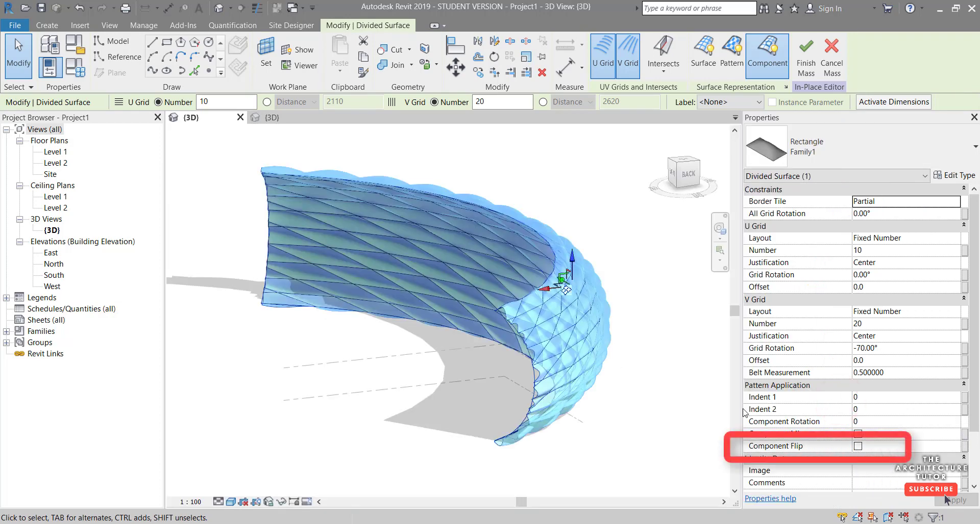
left_click_drag(742, 399, 841, 399)
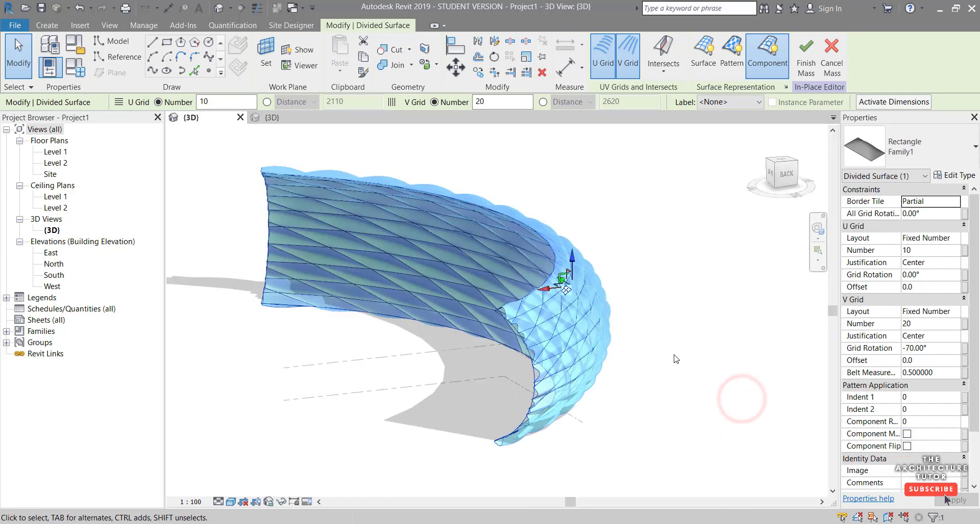
middle_click_drag(633, 369, 530, 382, "shift")
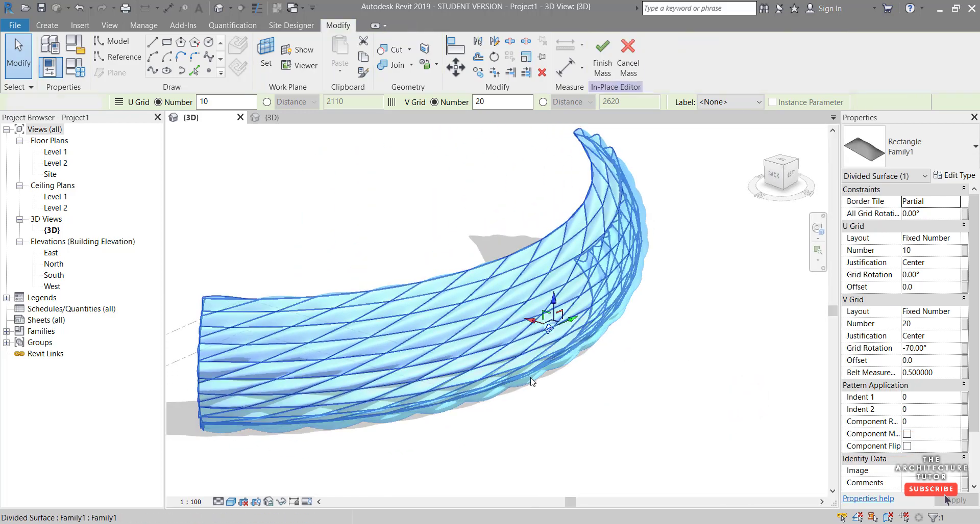
key("Escape")
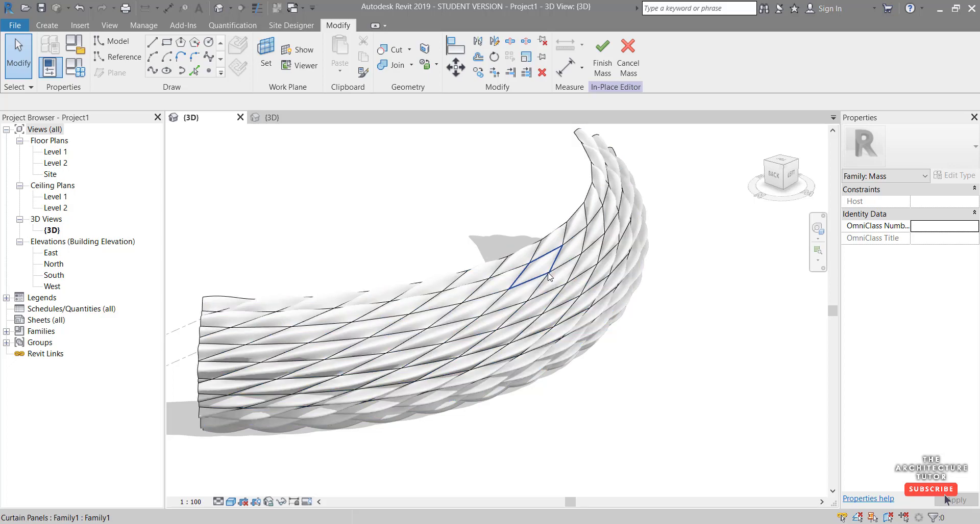
Step: Set the panel type's Material to Clad - White from the Material Browser
left_click(551, 273)
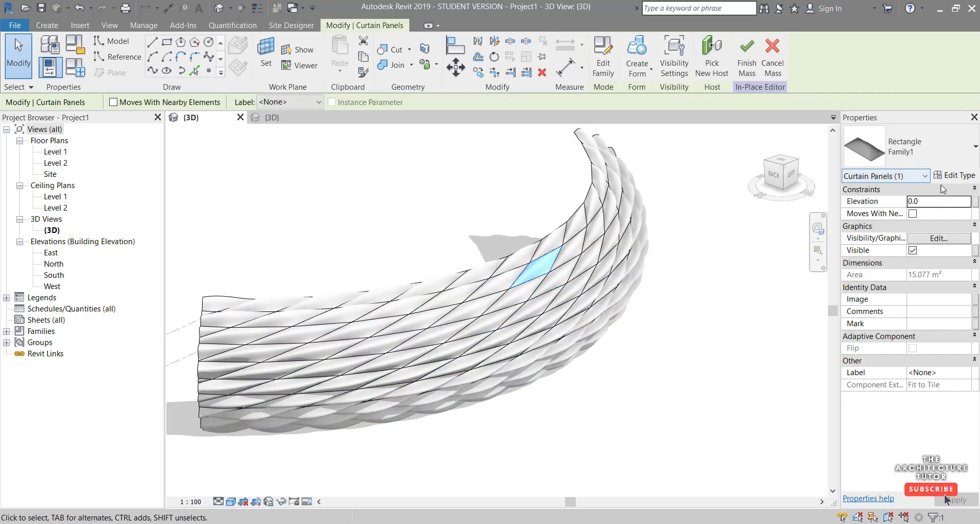
left_click(953, 176)
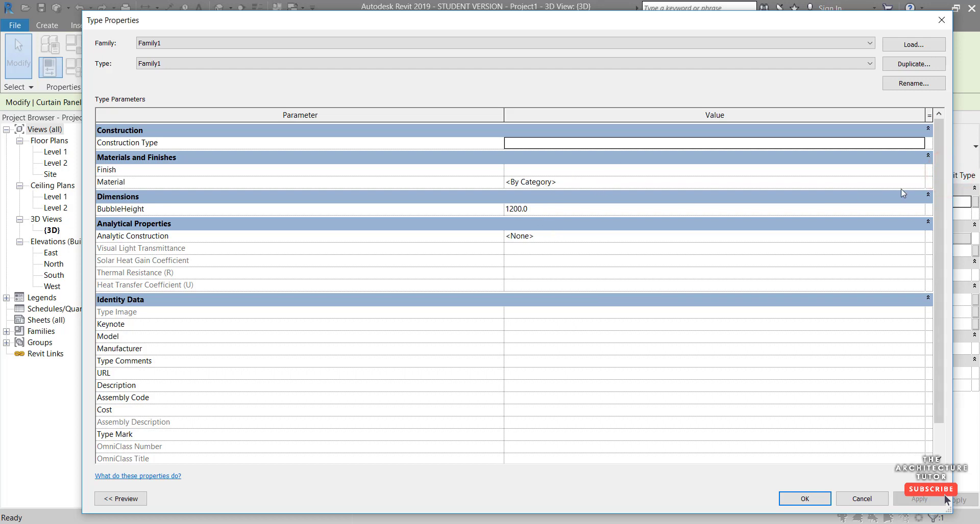
left_click(921, 184)
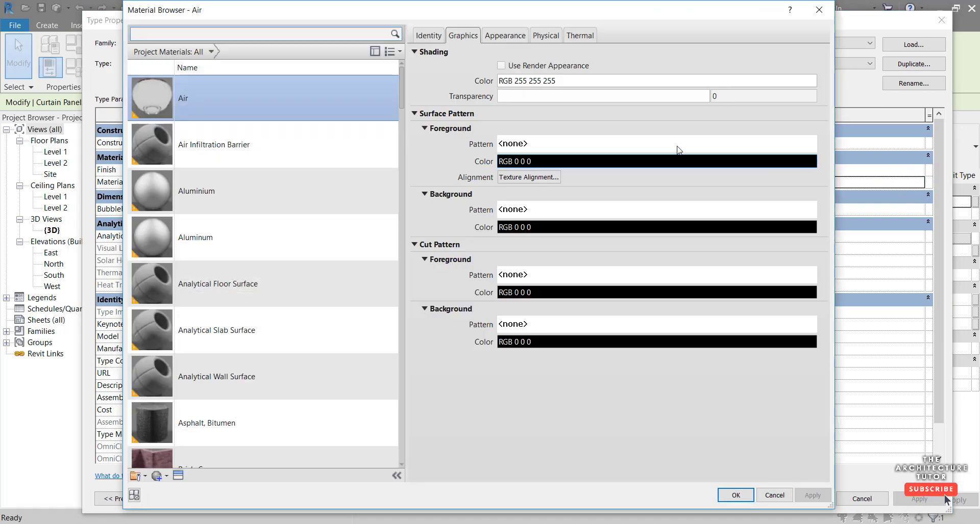
left_click(282, 35)
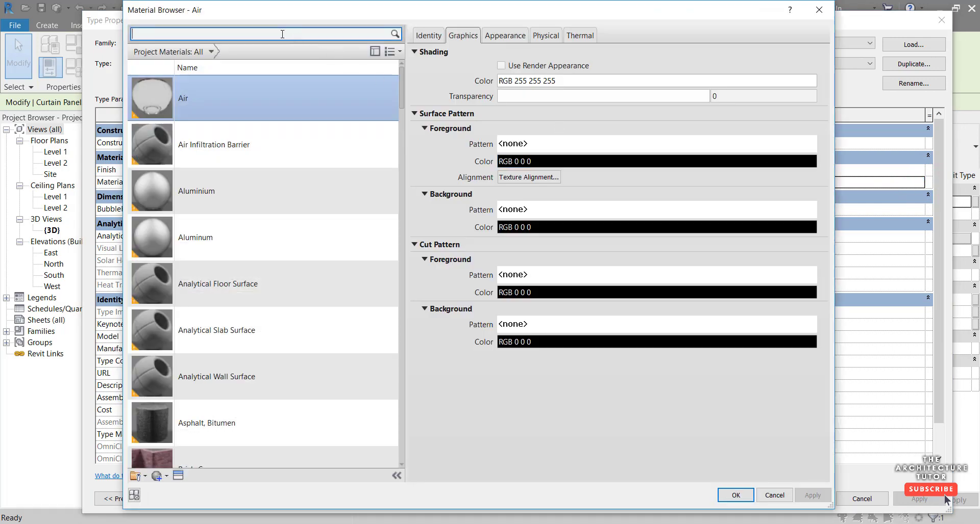
type("white")
left_click(227, 204)
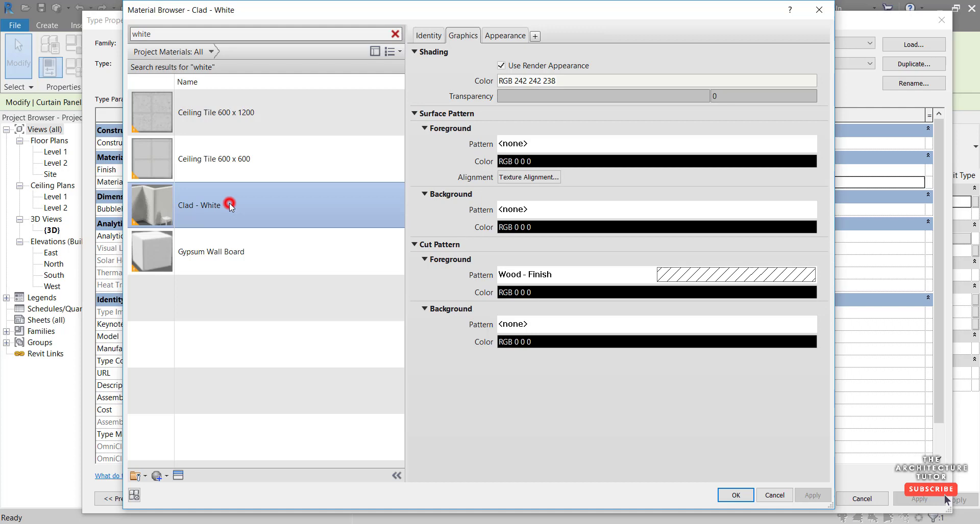
left_click(489, 34)
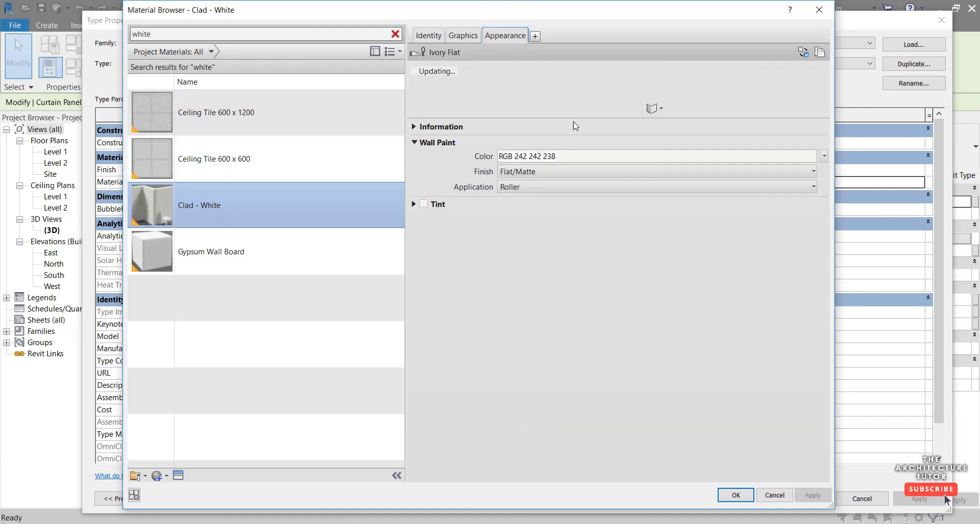
left_click_drag(589, 117, 608, 233)
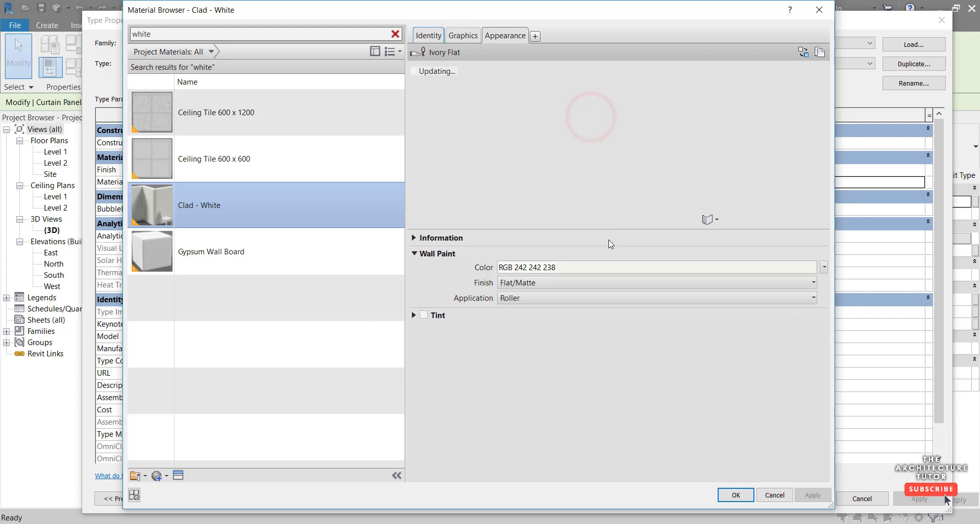
left_click(736, 496)
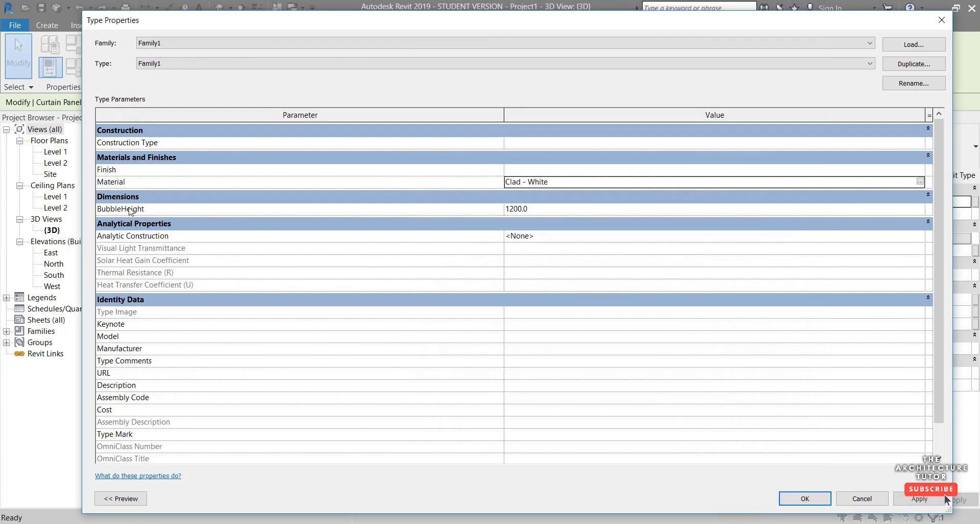
Step: Lower the panel type's BubbleHeight to 500 and confirm the type settings
left_click(523, 215)
left_click(538, 212)
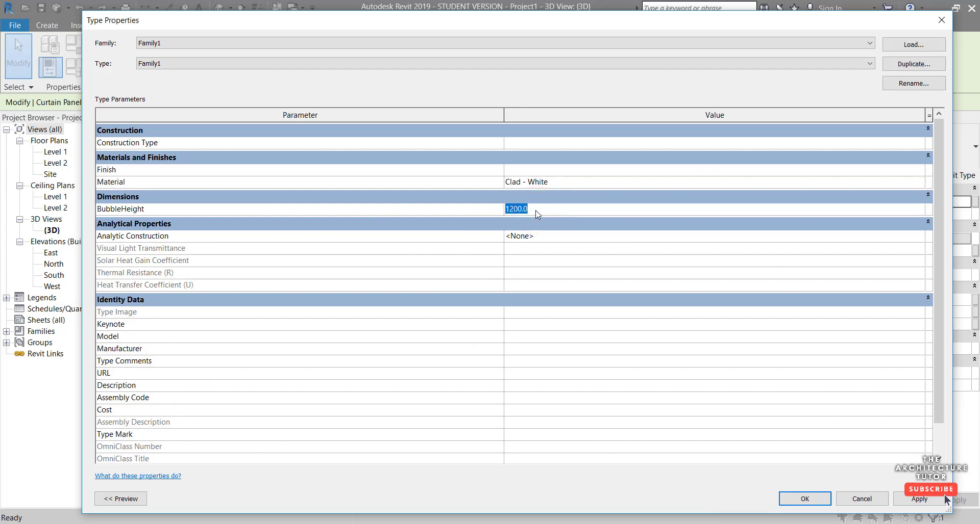
type("500")
left_click(803, 499)
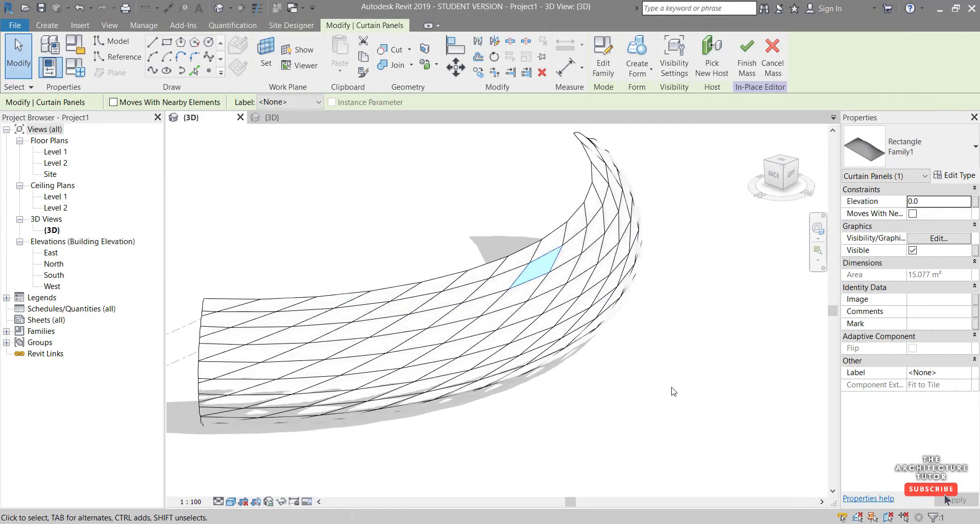
Step: Select a curved-edge panel and set its type's BubbleHeight to 800
middle_click_drag(523, 306, 802, 388, "shift")
scroll(536, 258, "up", 6)
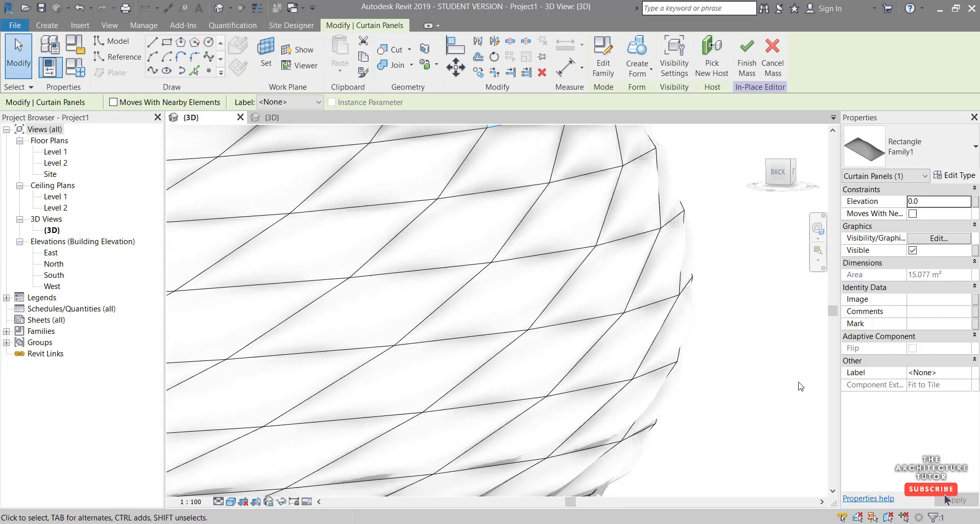
middle_click_drag(716, 370, 740, 358, "shift")
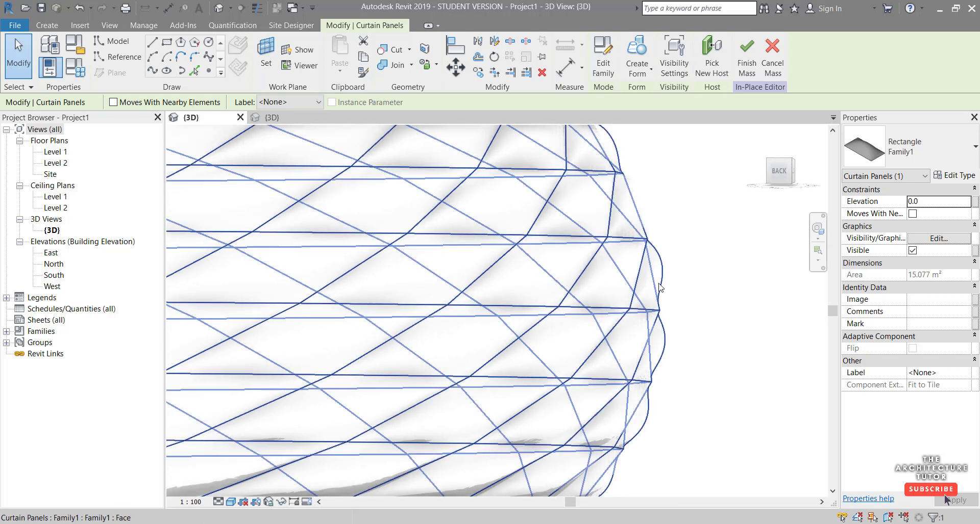
scroll(659, 287, "up", 2)
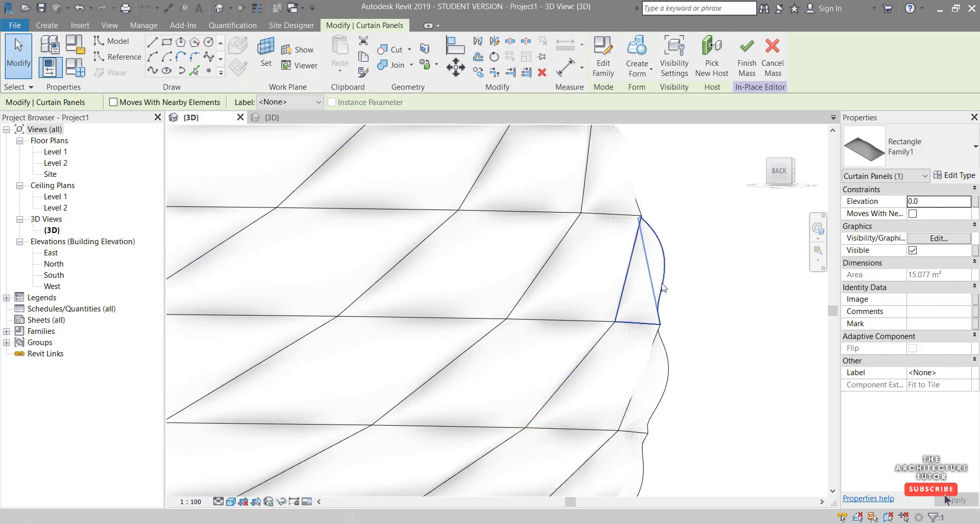
left_click(660, 287)
left_click(954, 175)
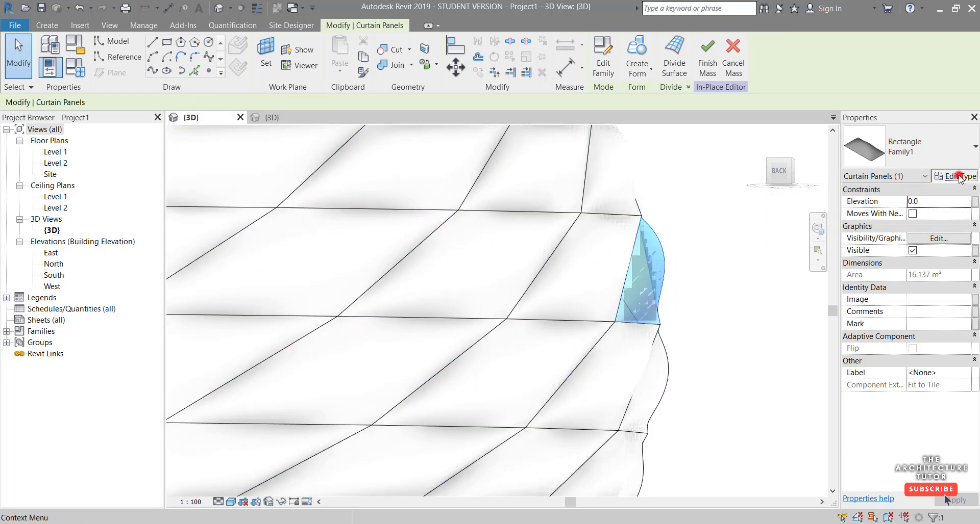
left_click(580, 210)
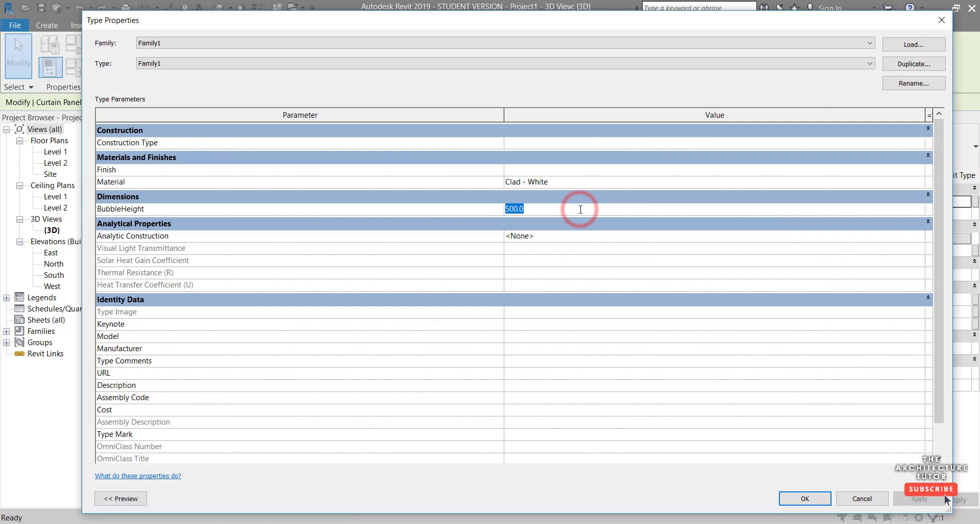
type("800")
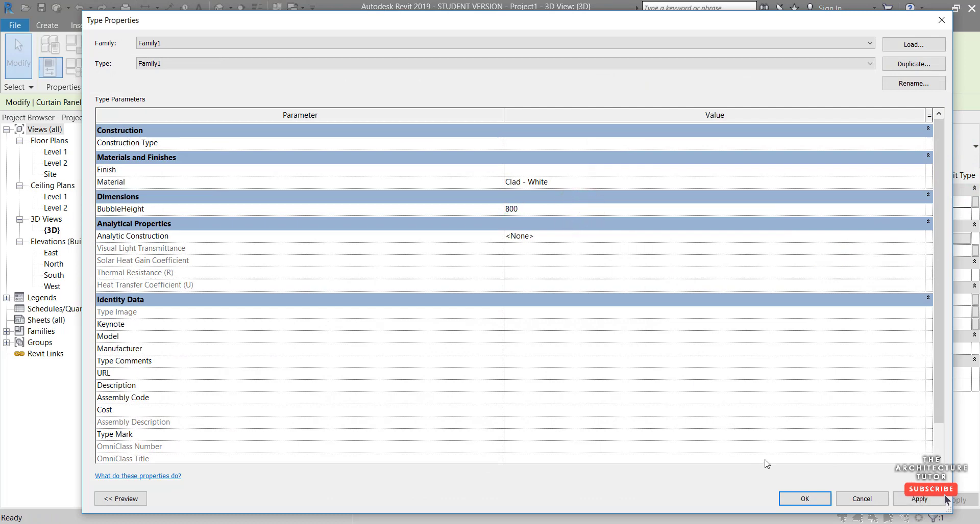
left_click(794, 499)
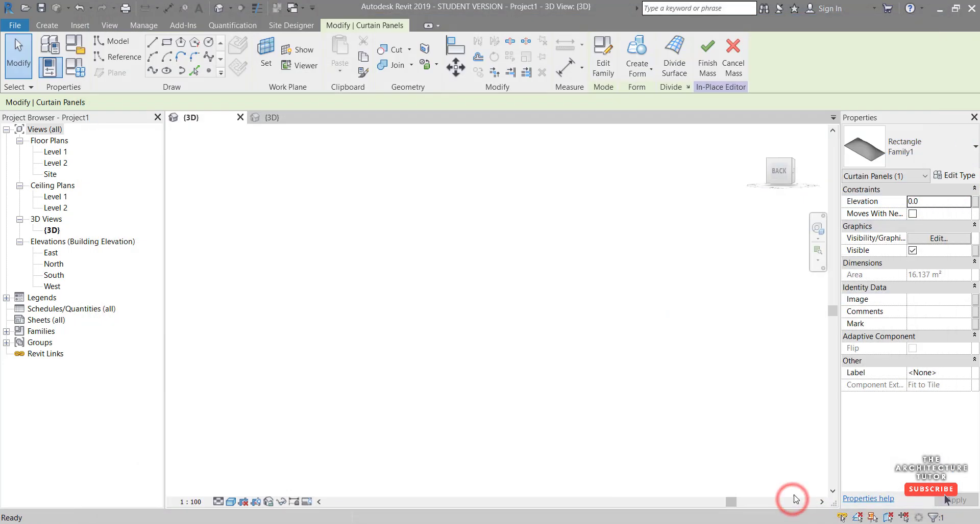
left_click(719, 344)
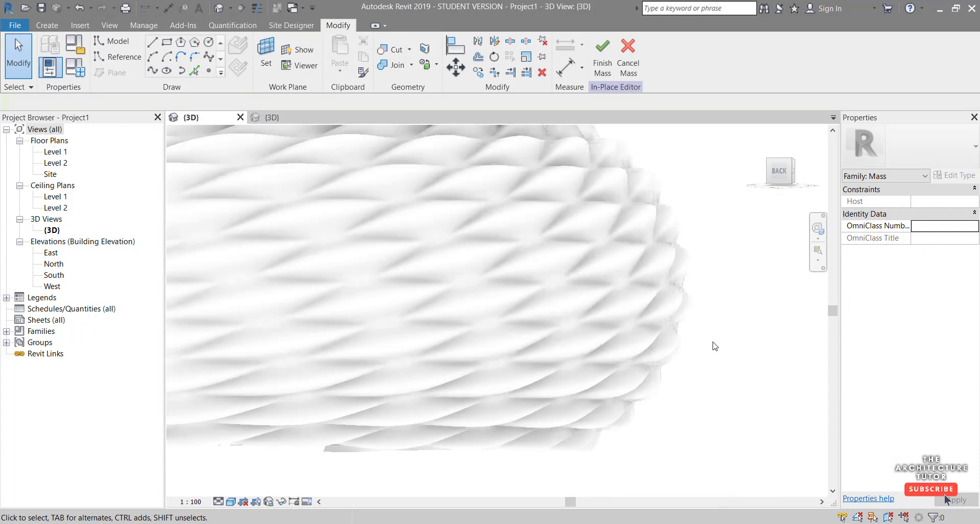
Step: Finish the in-place mass and dismiss the mesh geometry warning
middle_click_drag(714, 346, 666, 409, "shift")
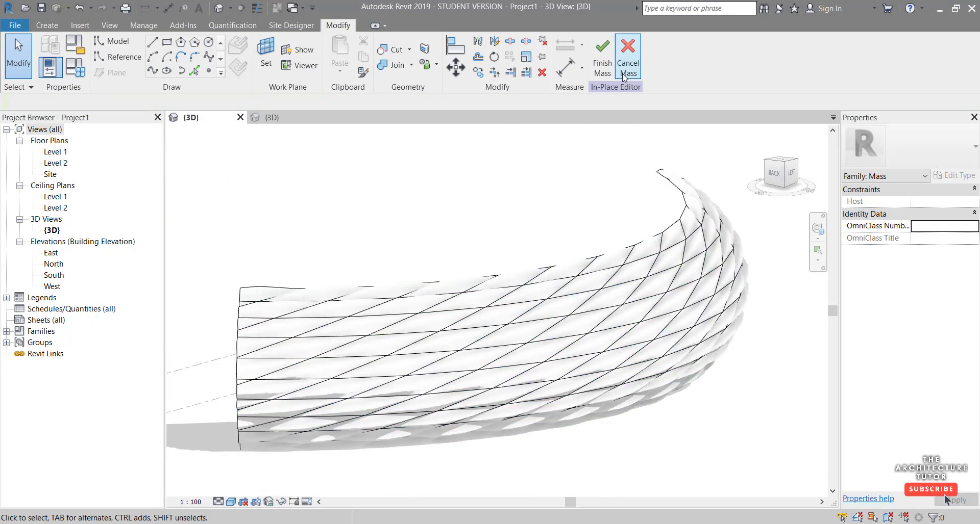
left_click(602, 65)
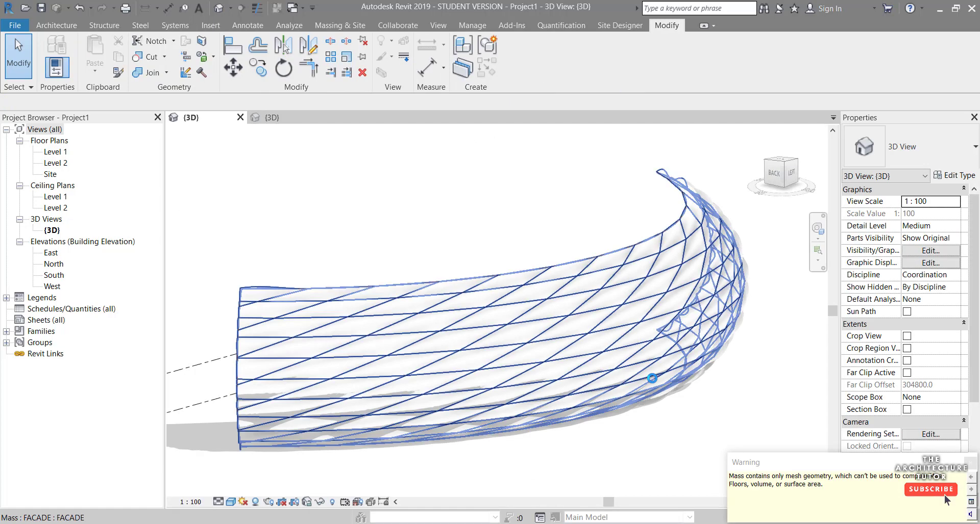
left_click(692, 452)
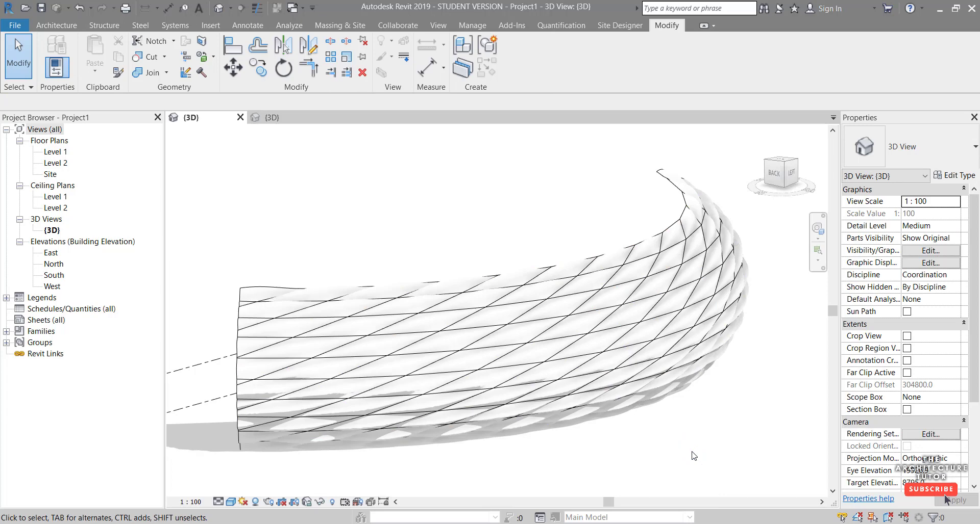